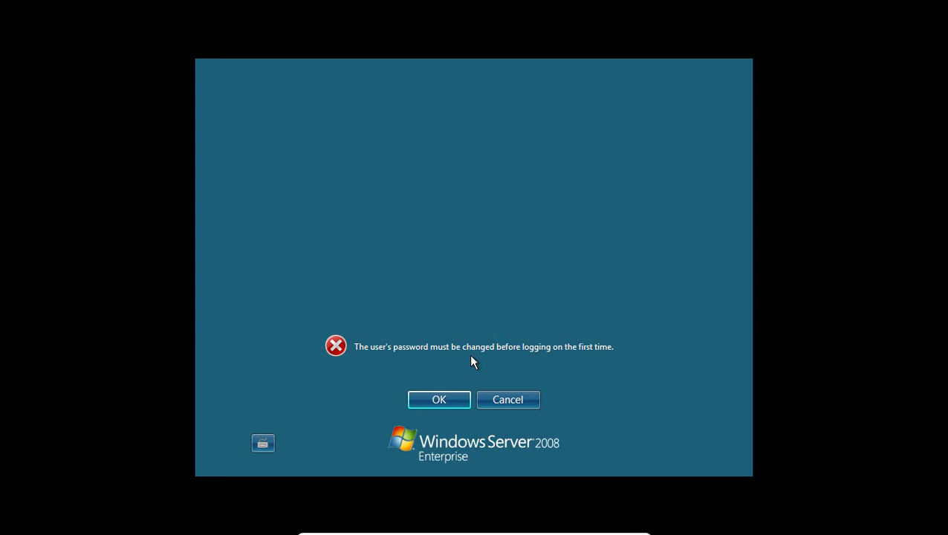
Enter a first new Administrator password, which is rejected for not meeting complexity rules
left_click(444, 398)
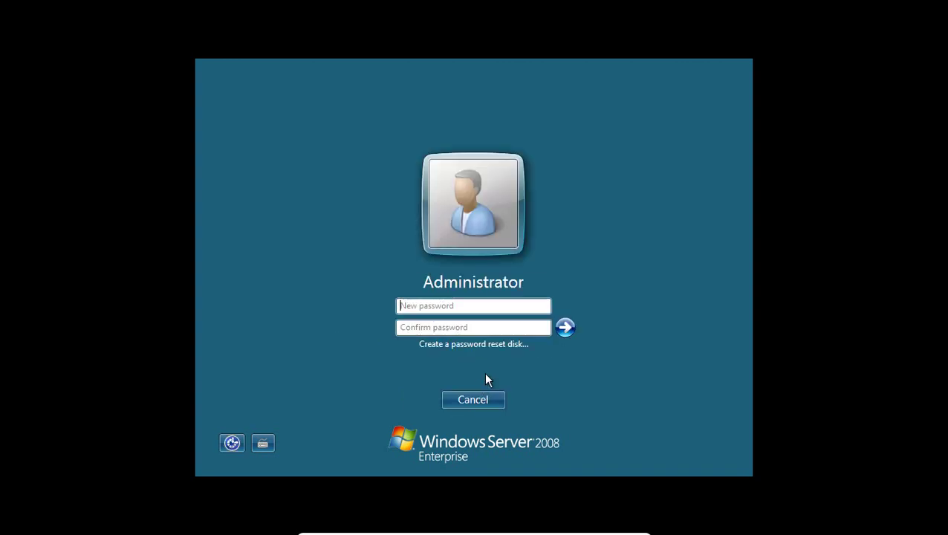
type("P")
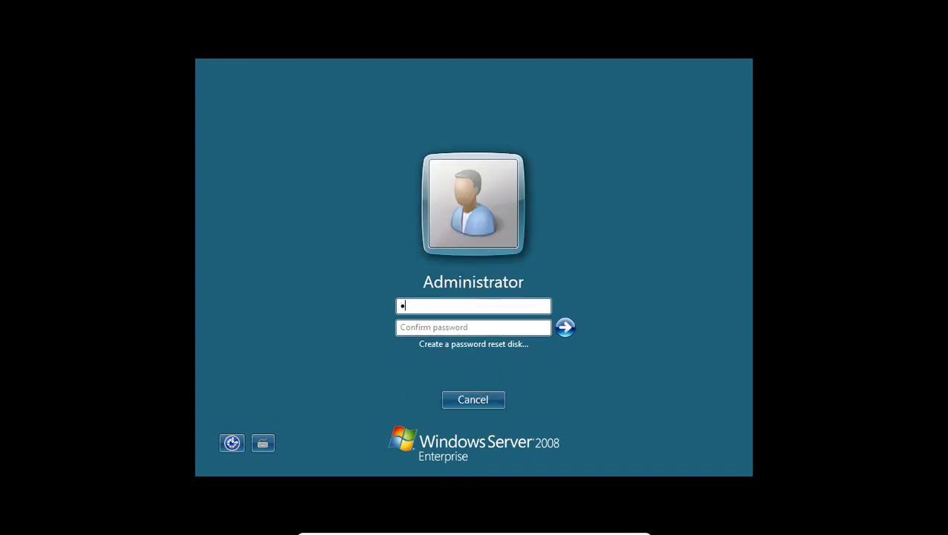
type("@ssw0rd")
key("BackSpace")
key("BackSpace")
key("BackSpace")
key("BackSpace")
key("BackSpace")
key("BackSpace")
key("BackSpace")
key("BackSpace")
type("P@ssw0")
left_click(448, 324)
type("P@ssw0")
key("Return")
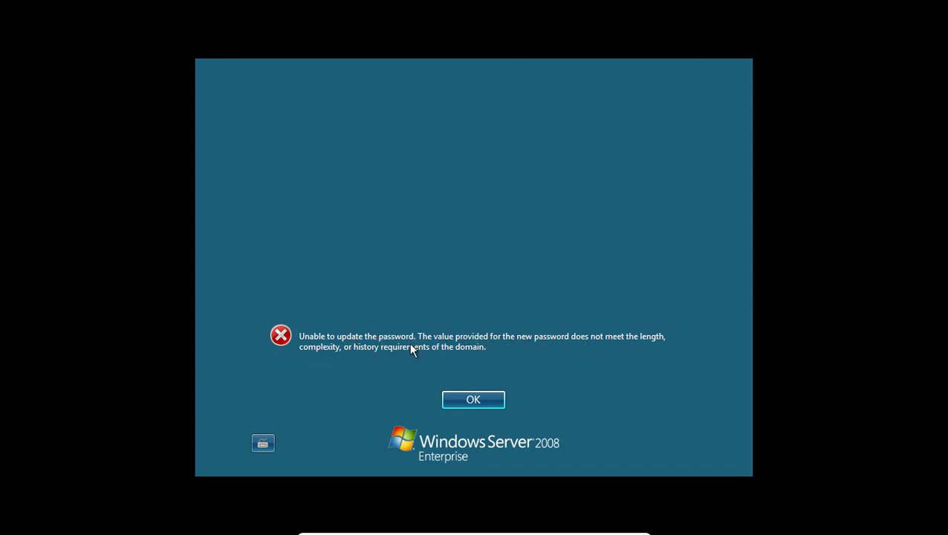
left_click(475, 395)
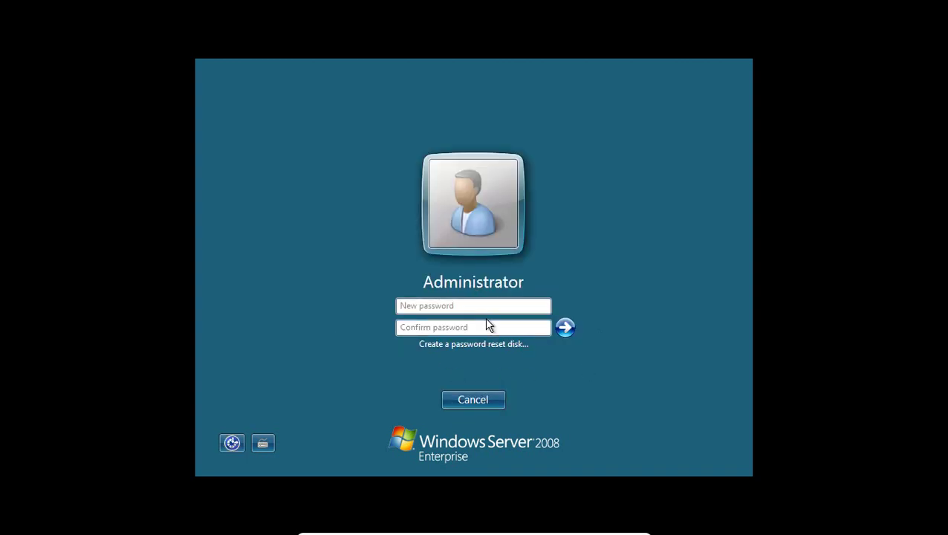
Enter and confirm a stronger new Administrator password and acknowledge the password-changed message
left_click(483, 307)
type("pa")
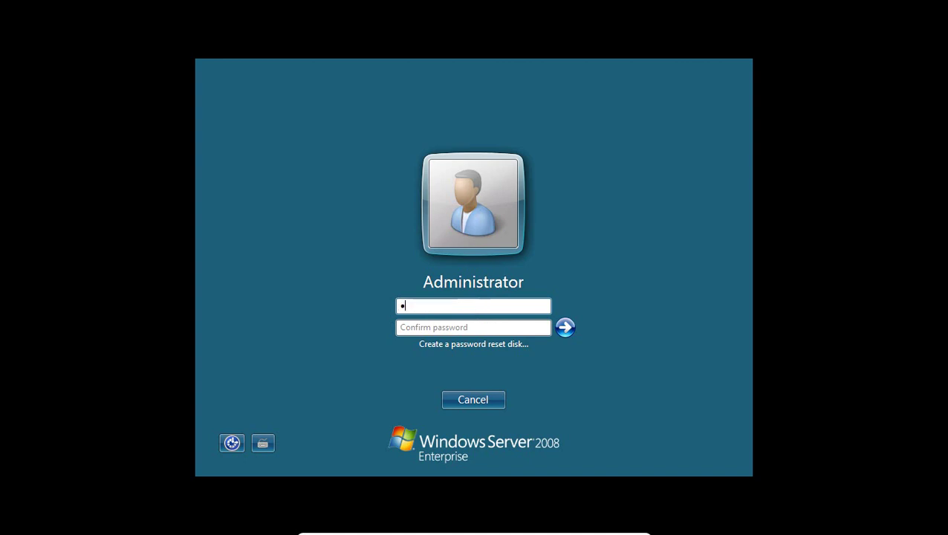
type("ssword12")
key("BackSpace")
key("BackSpace")
key("BackSpace")
key("BackSpace")
key("BackSpace")
key("BackSpace")
key("BackSpace")
key("BackSpace")
key("BackSpace")
key("BackSpace")
type("p")
key("BackSpace")
type("Password12")
left_click(460, 324)
type("Passw")
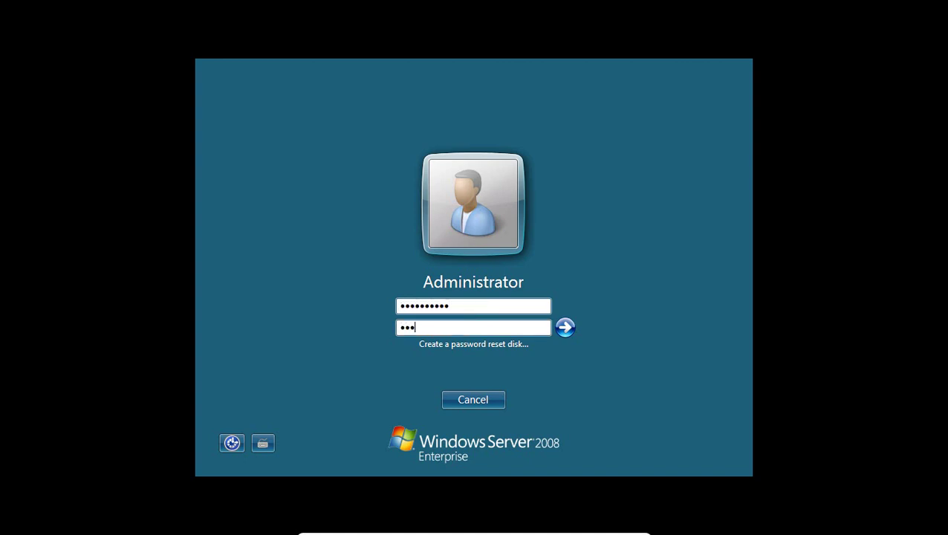
type("ord12")
key("Return")
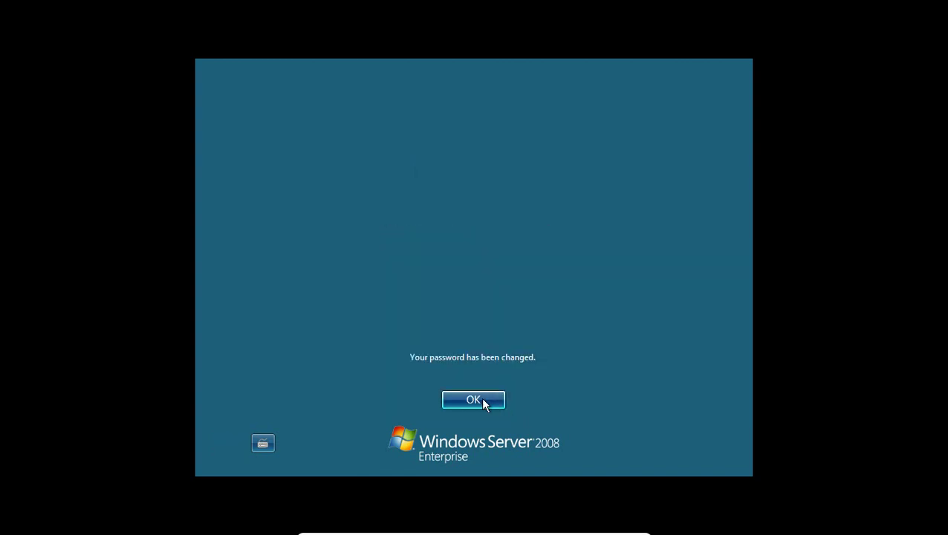
left_click(480, 397)
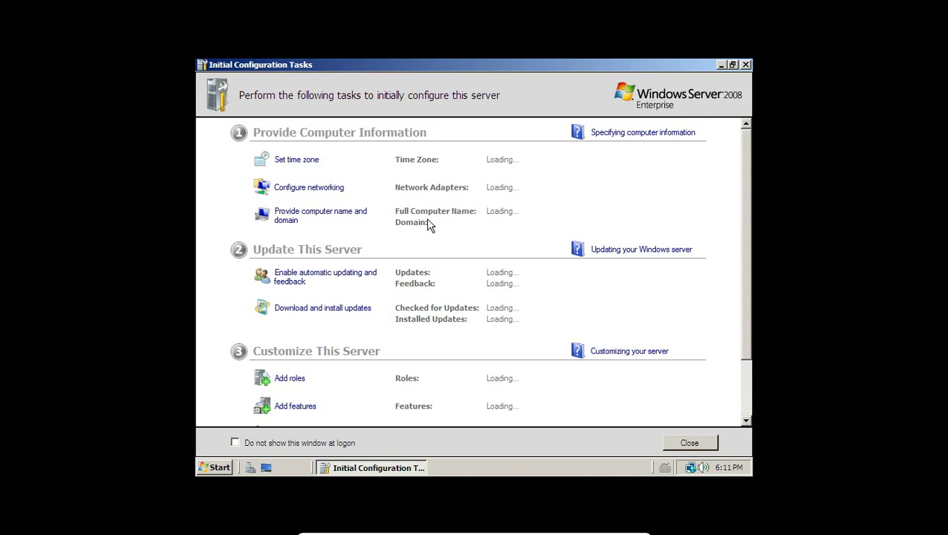
Review Initial Configuration Tasks (Eastern Time, DHCP, WORKGROUP) and bring up the Start menu
scroll(419, 200, "down", 2)
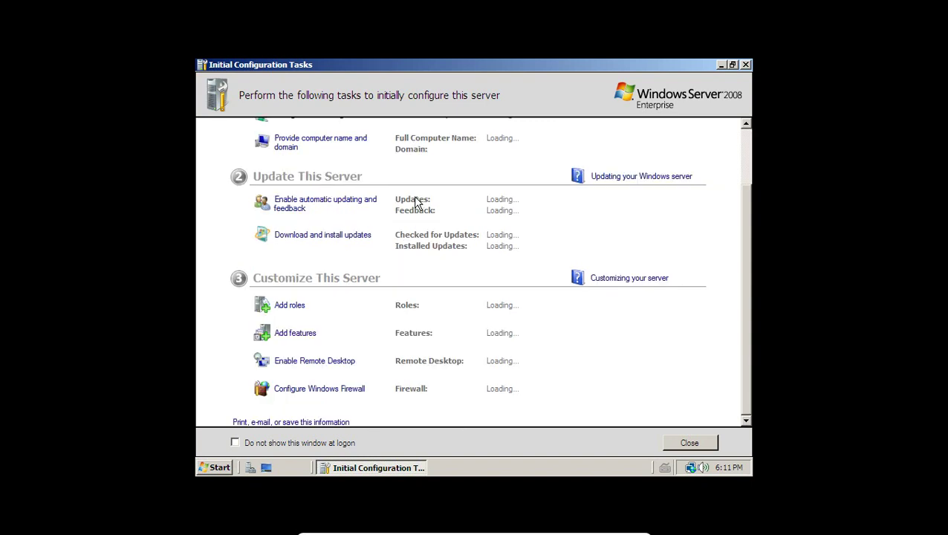
scroll(416, 202, "up", 2)
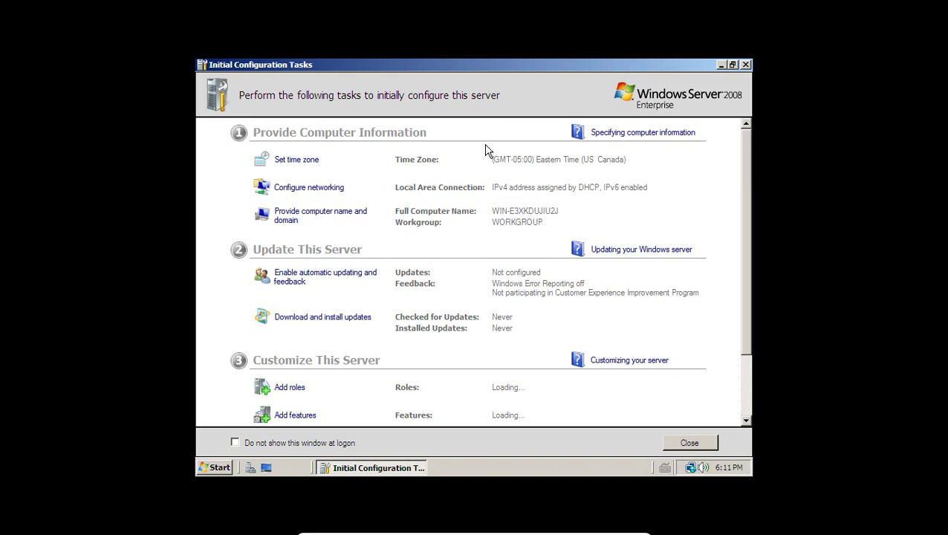
left_click(217, 468)
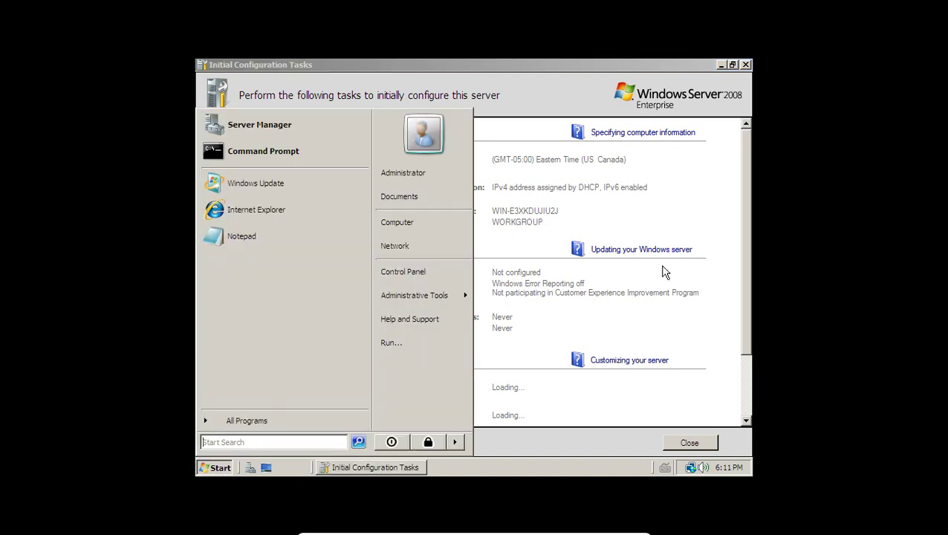
Minimize Initial Configuration Tasks and check the virtual machine's device options
left_click(682, 211)
left_click(720, 66)
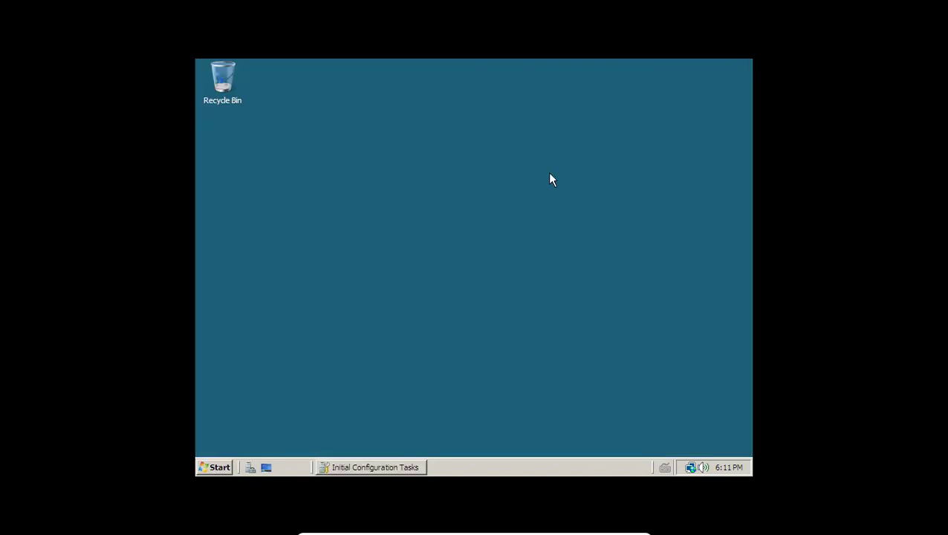
left_click_drag(527, 194, 451, 382)
mouse_move(383, 532)
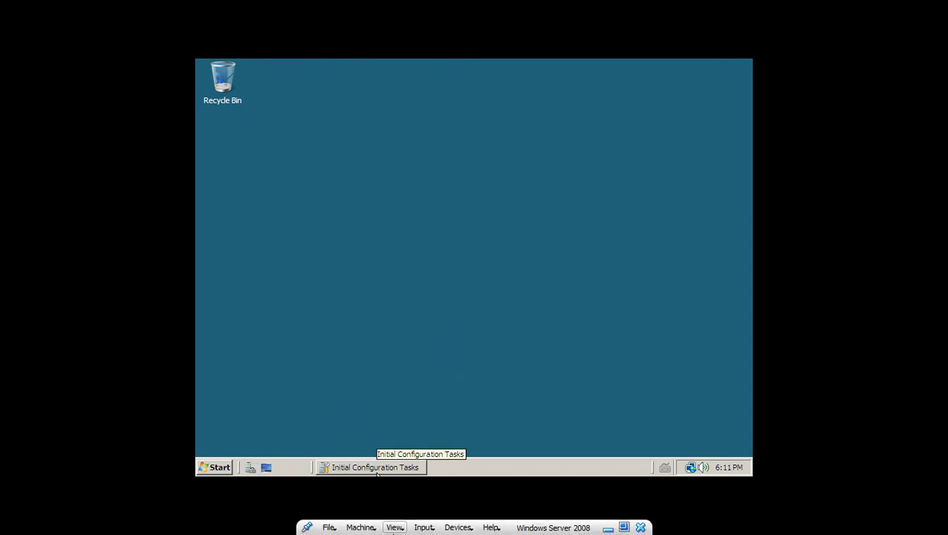
left_click(455, 527)
left_click(466, 528)
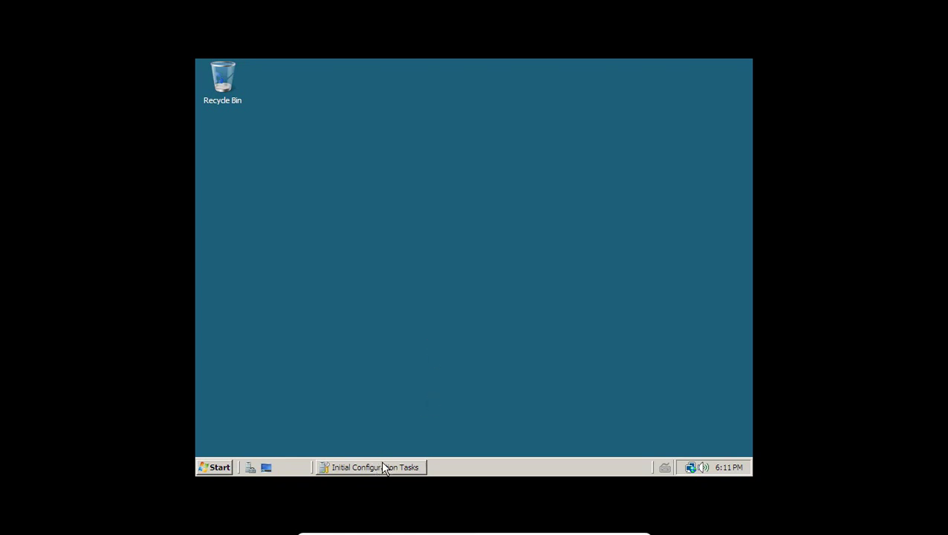
From Computer, open CD Drive (D:) and run the VBoxWindowsAdditions installer
left_click(215, 466)
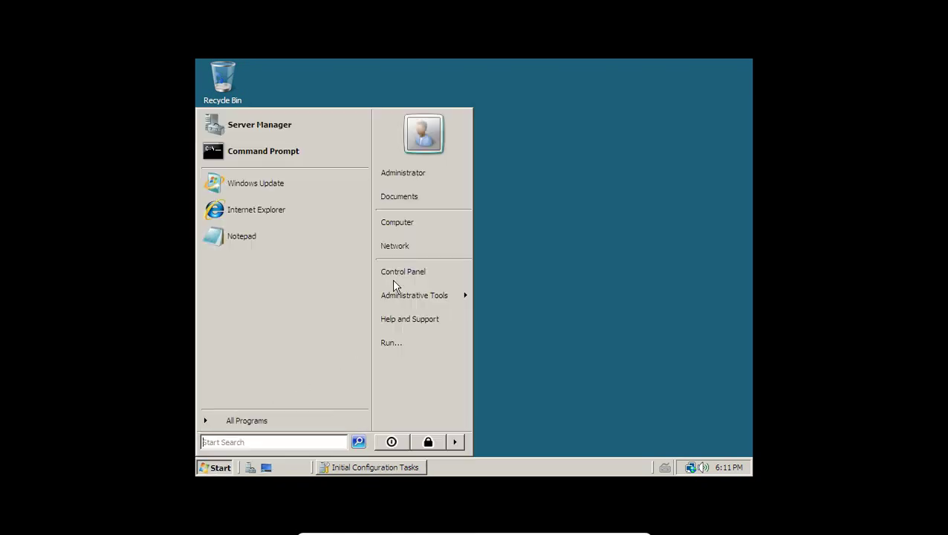
left_click(413, 232)
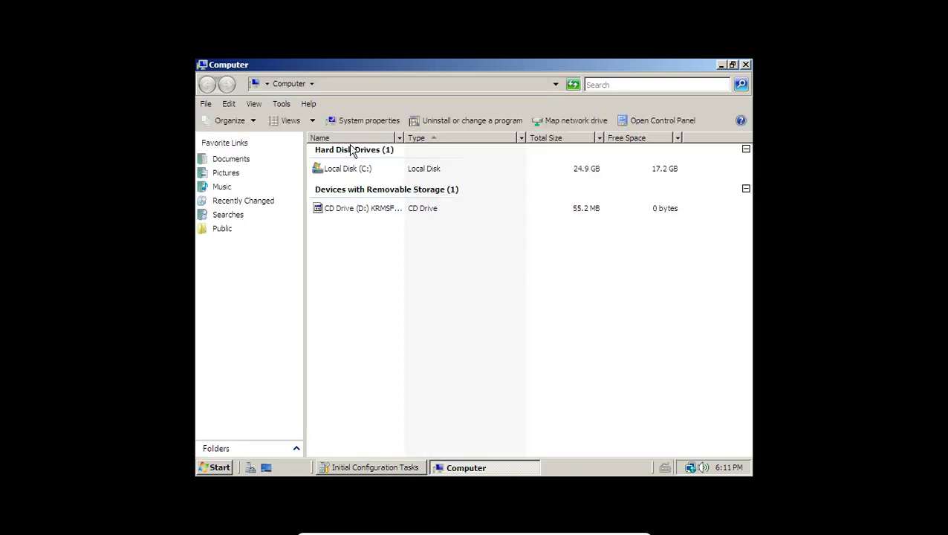
double_click(371, 210)
left_click(354, 259)
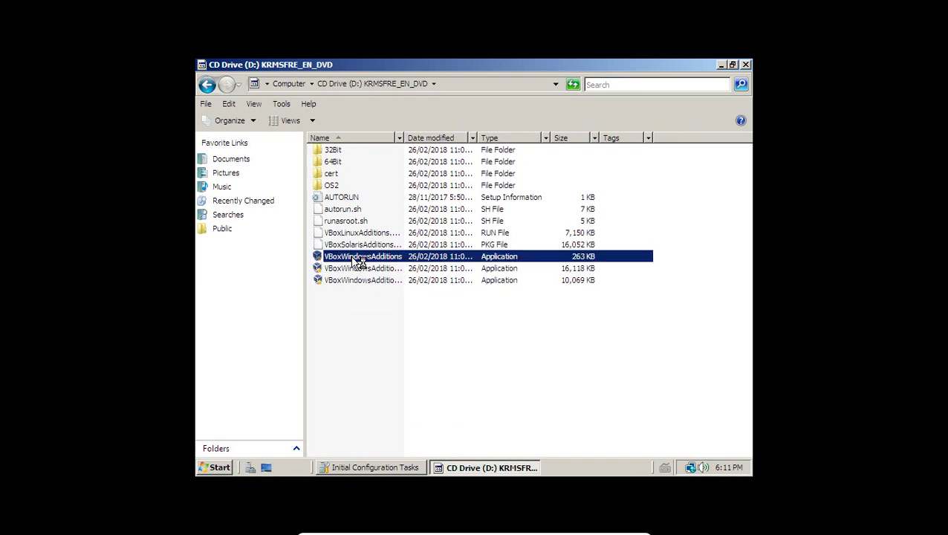
Install Guest Additions 5.2.8 to the default location, allowing both unverified drivers
left_click(744, 67)
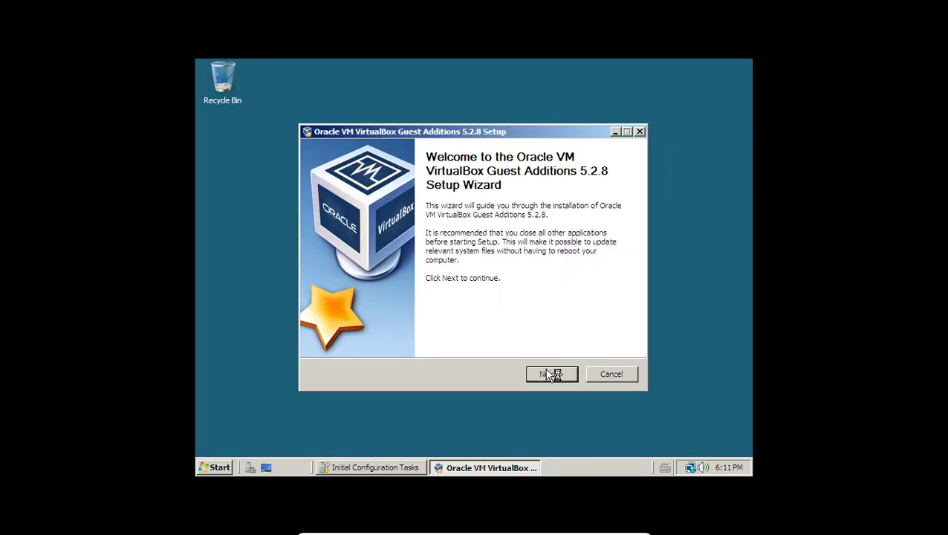
left_click(551, 374)
left_click(550, 375)
left_click(550, 374)
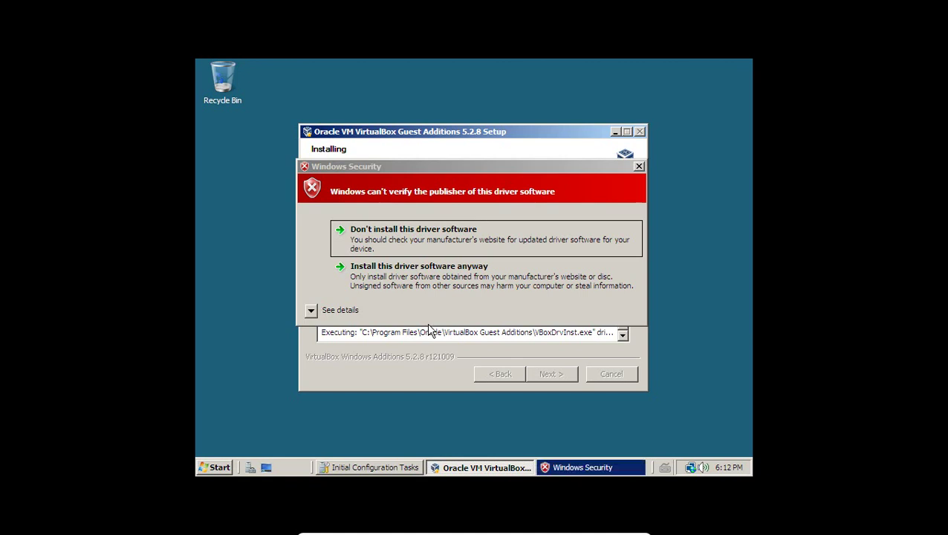
left_click(413, 265)
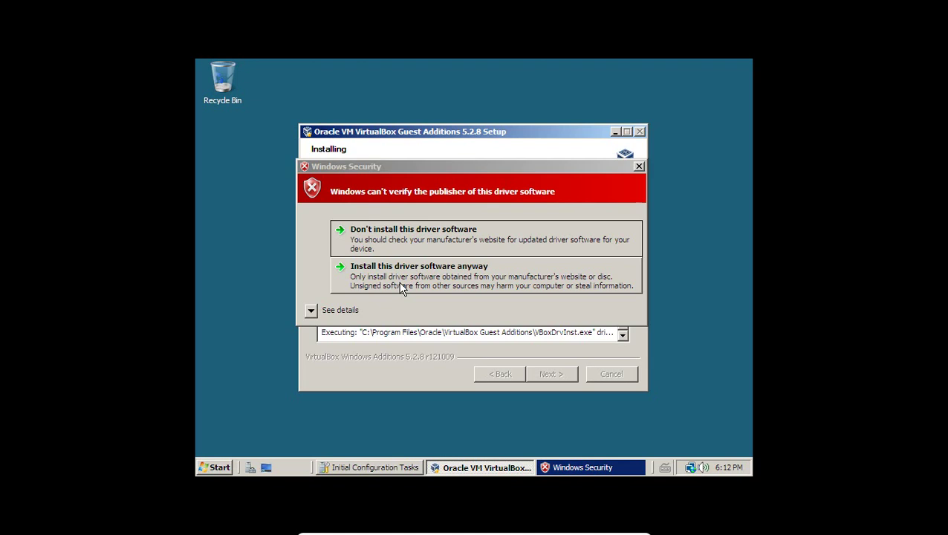
left_click(399, 288)
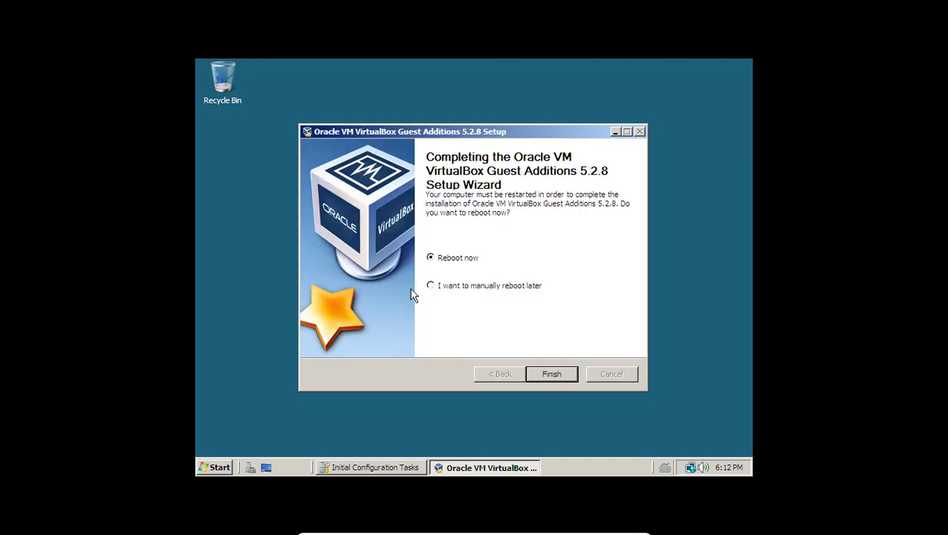
Close Initial Configuration Tasks and Server Manager, then finish Guest Additions setup with Reboot now
left_click(354, 469)
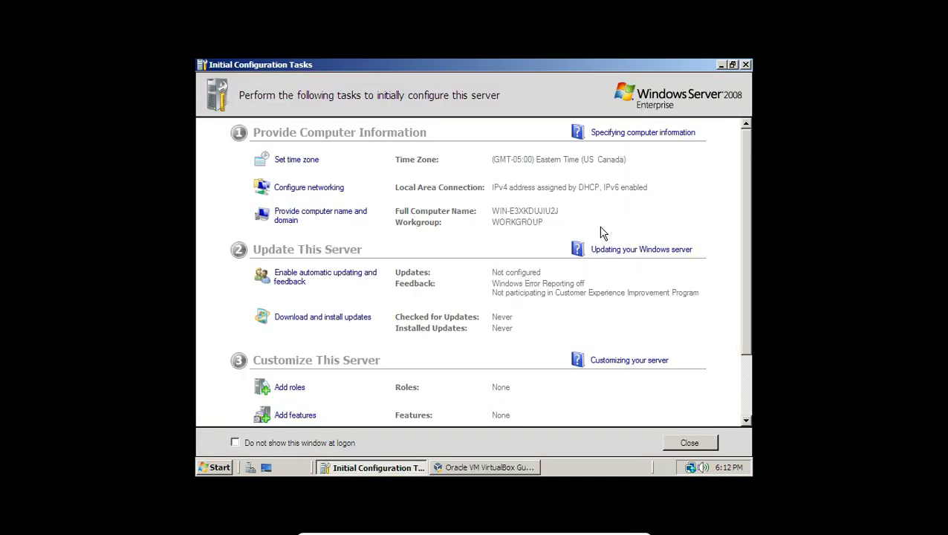
left_click(746, 66)
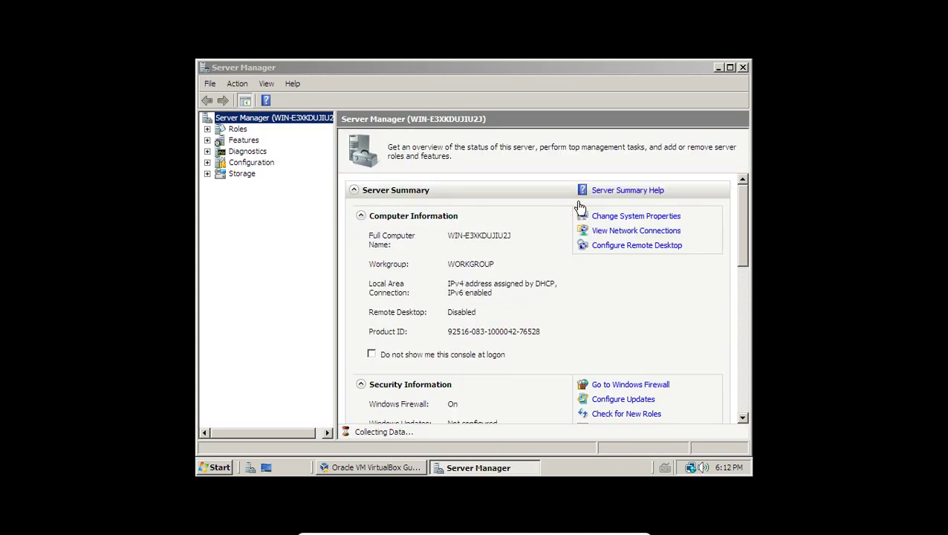
left_click(742, 67)
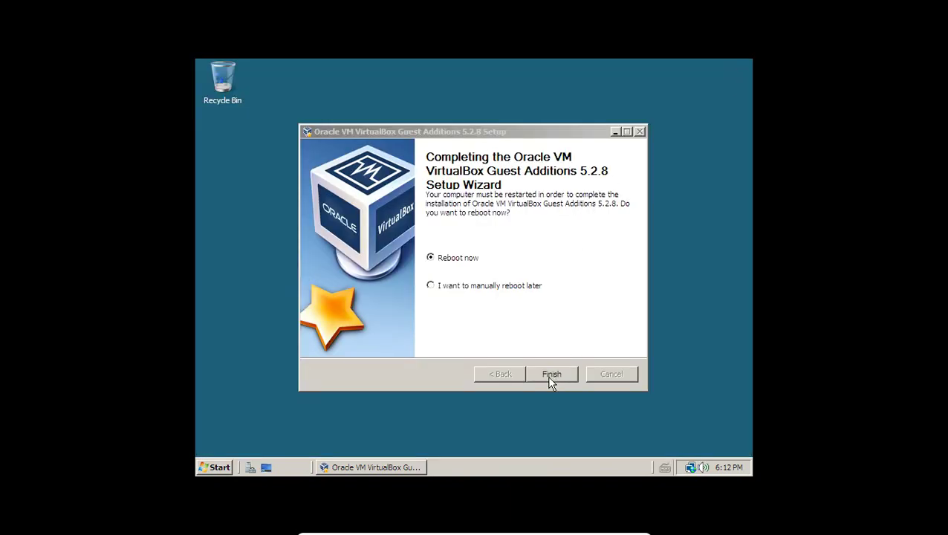
left_click(552, 374)
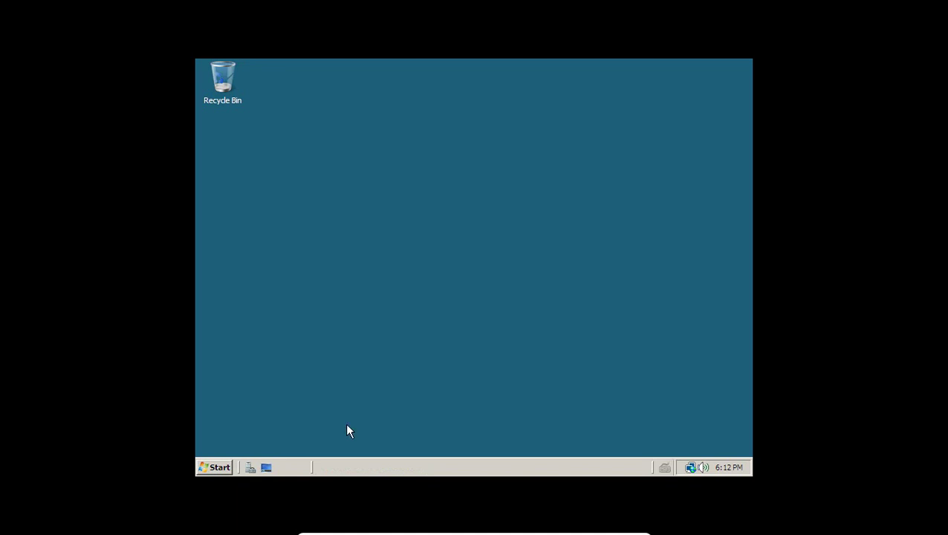
Open the Start menu while Windows restarts toward the logon screen
left_click(205, 468)
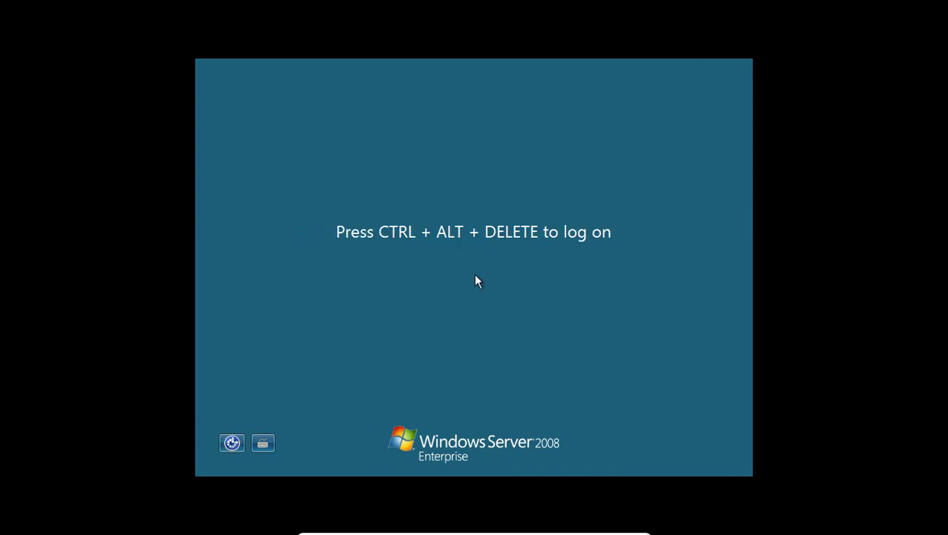
Log on as Administrator using Ctrl+Alt+Delete and the account password
key("ctrl+alt+Delete")
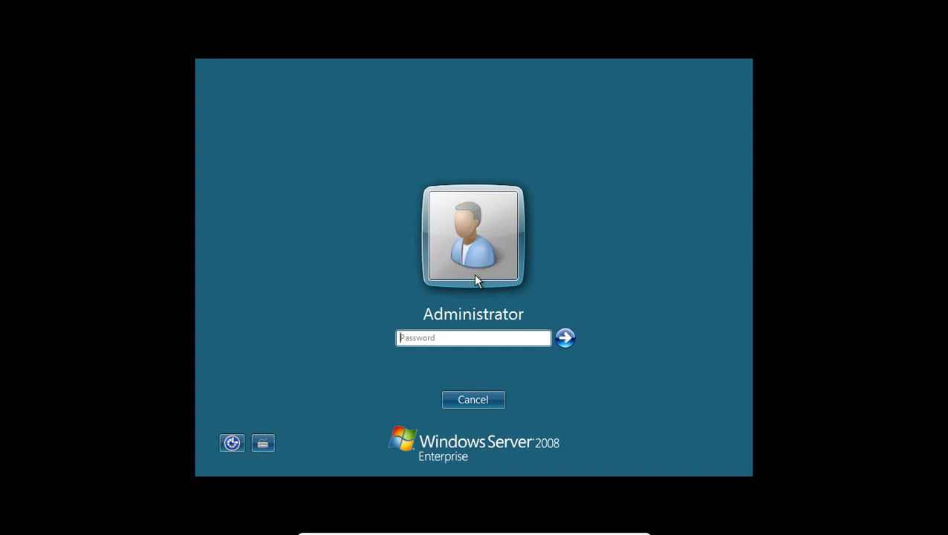
type("•••••••")
key("Return")
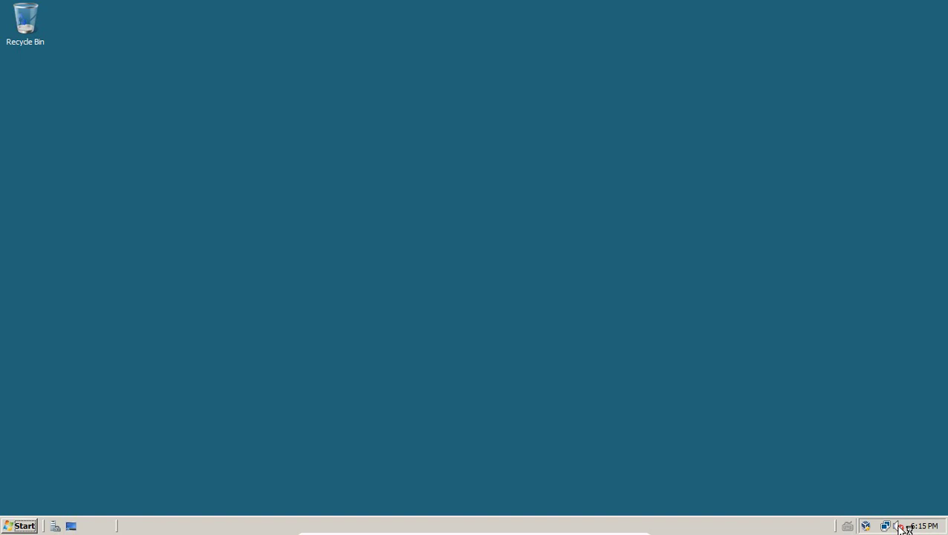
Open Control Panel in Classic View, start the audio service via Sound, then close Control Panel
left_click(11, 528)
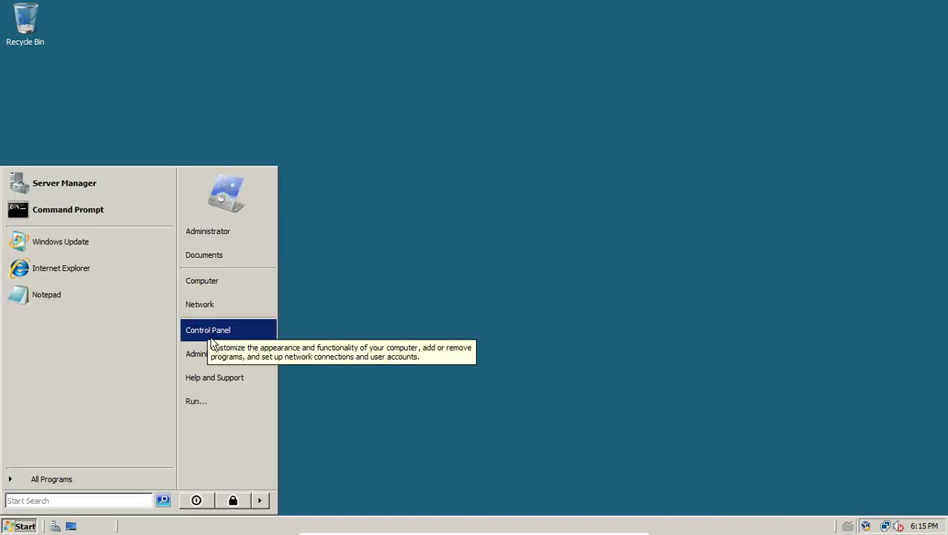
left_click(211, 331)
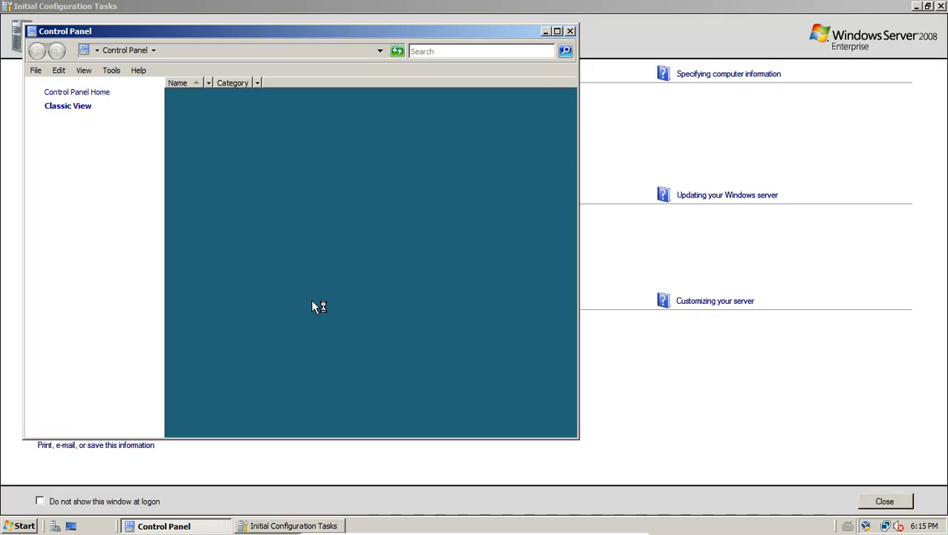
left_click(346, 309)
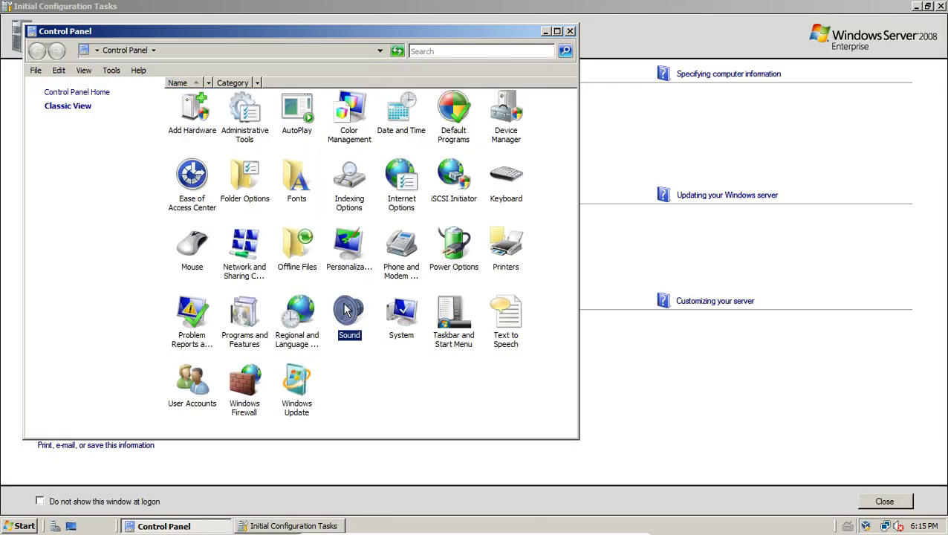
double_click(343, 308)
left_click(512, 310)
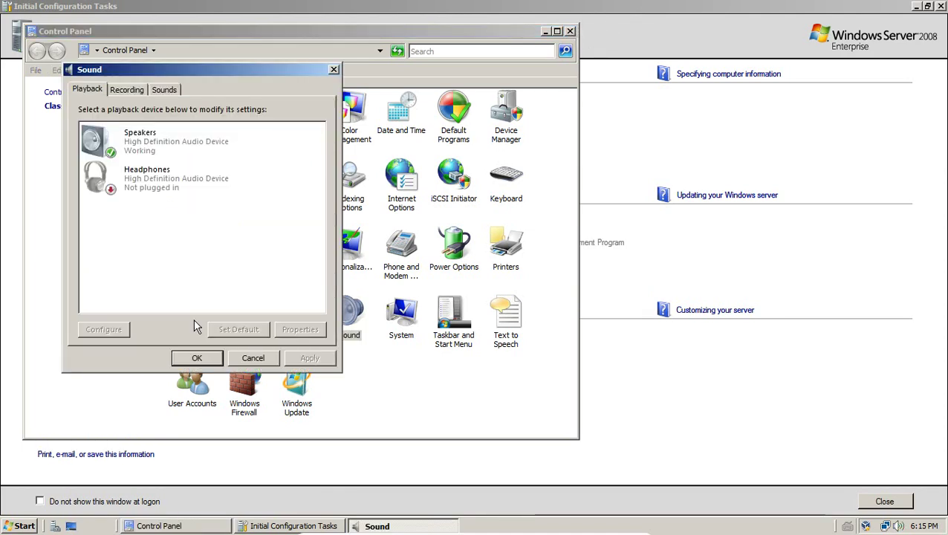
left_click(198, 358)
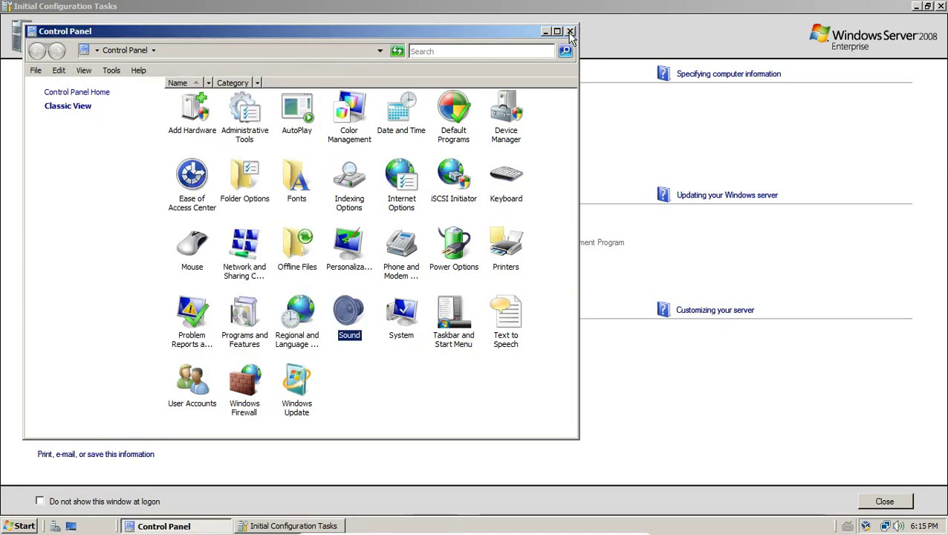
left_click(570, 32)
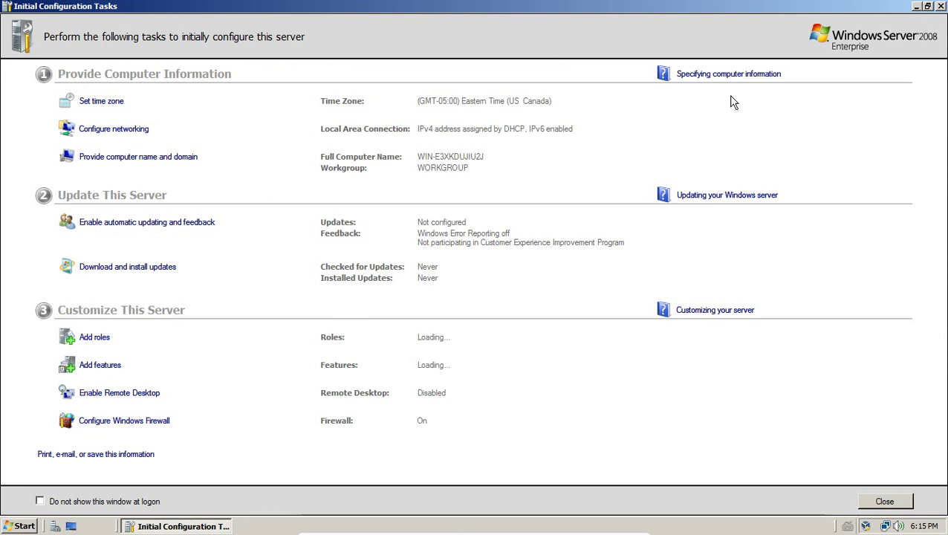
left_click(101, 101)
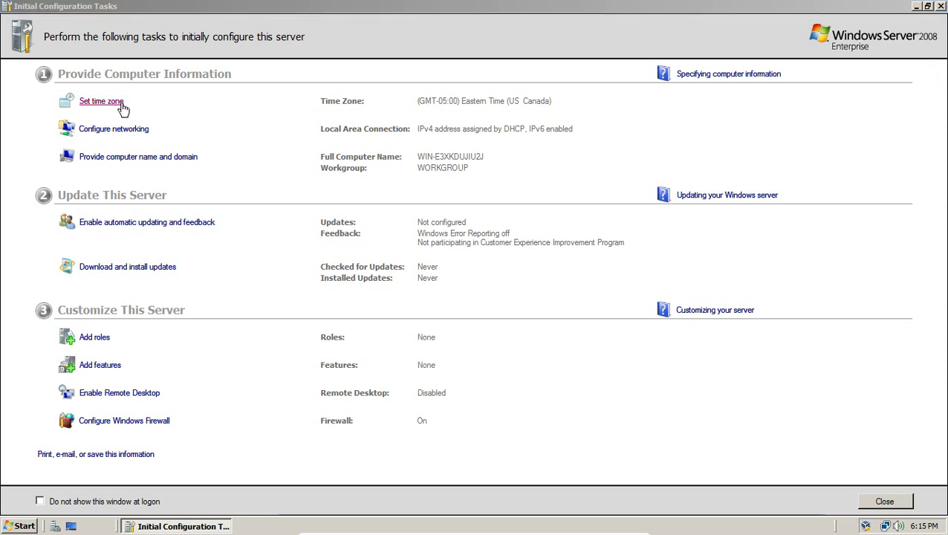
left_click(212, 106)
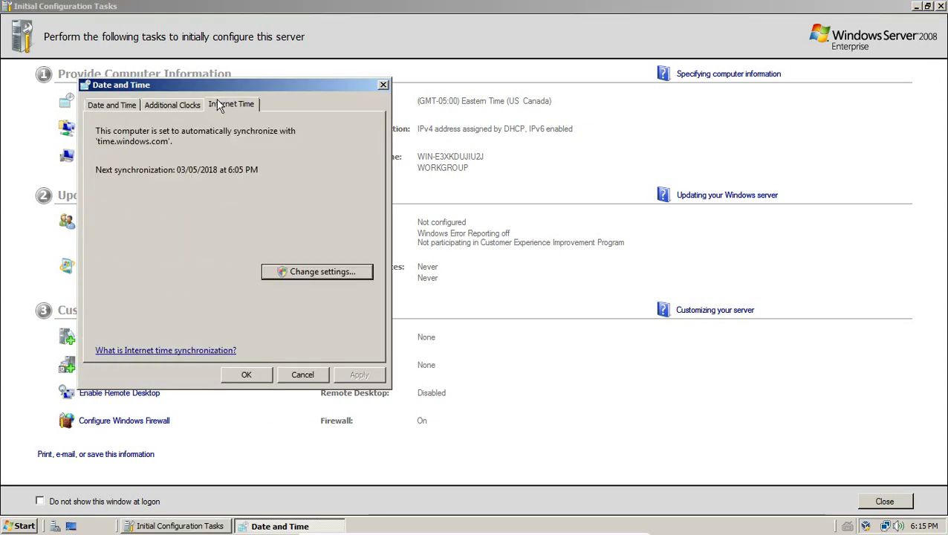
left_click(174, 105)
left_click(119, 106)
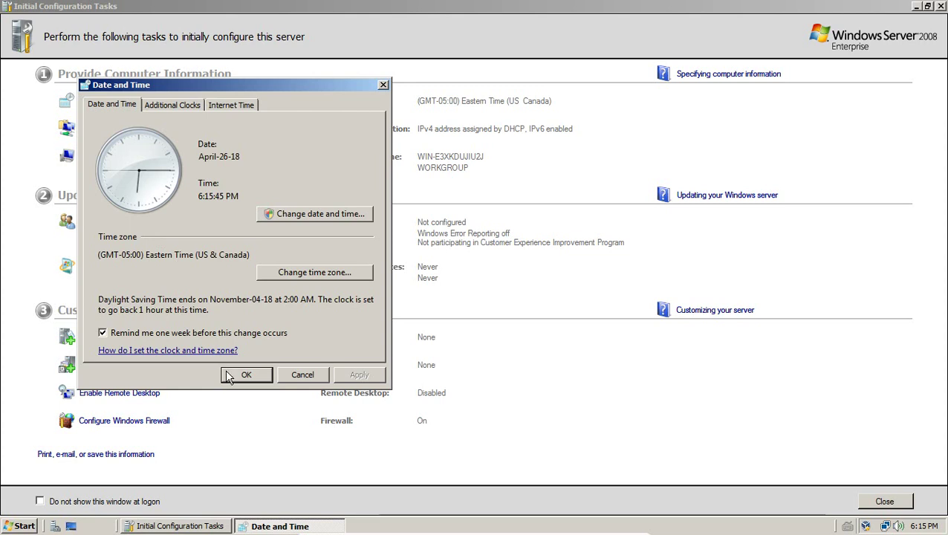
left_click(230, 375)
left_click(140, 135)
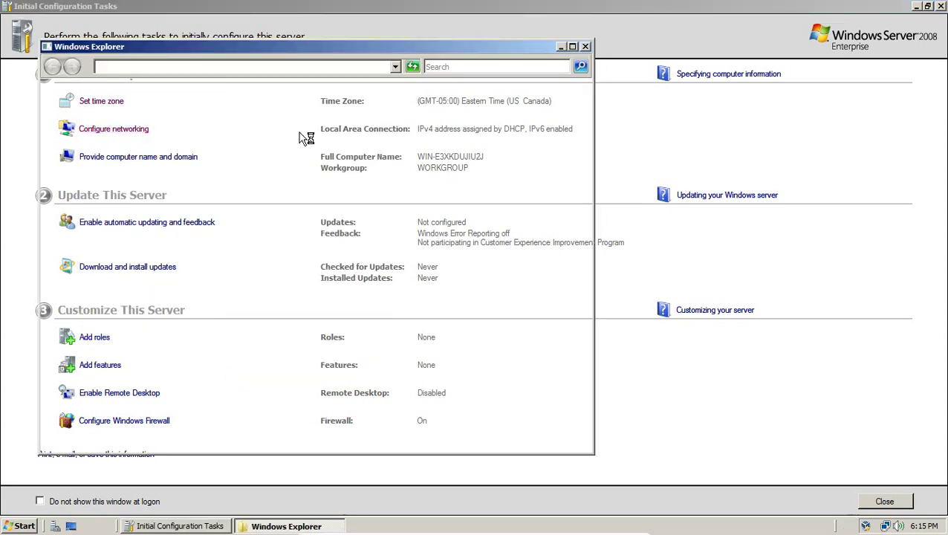
double_click(110, 162)
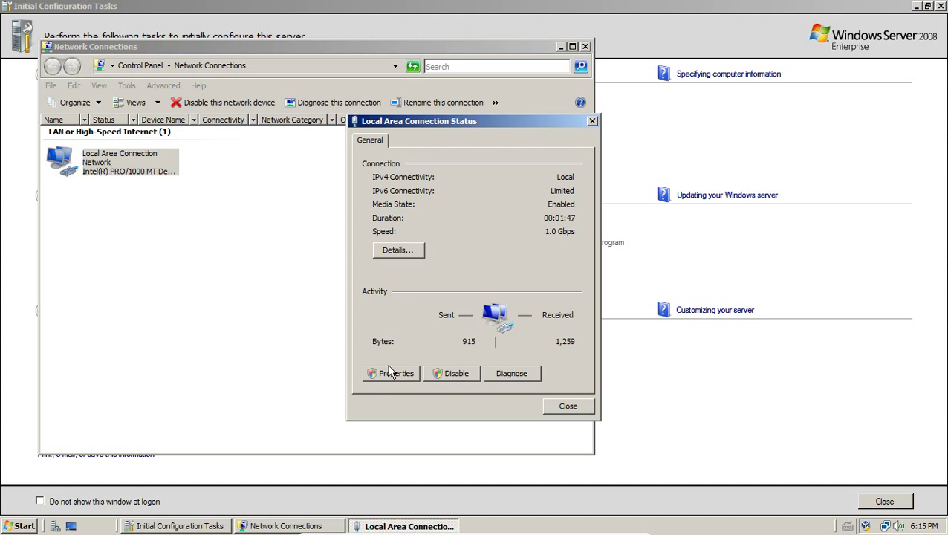
left_click(388, 372)
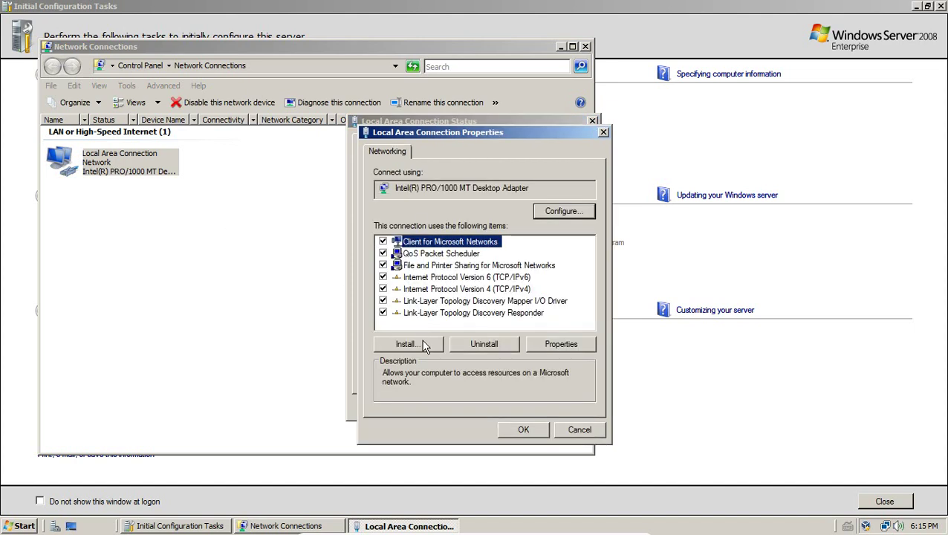
left_click(438, 277)
left_click(425, 289)
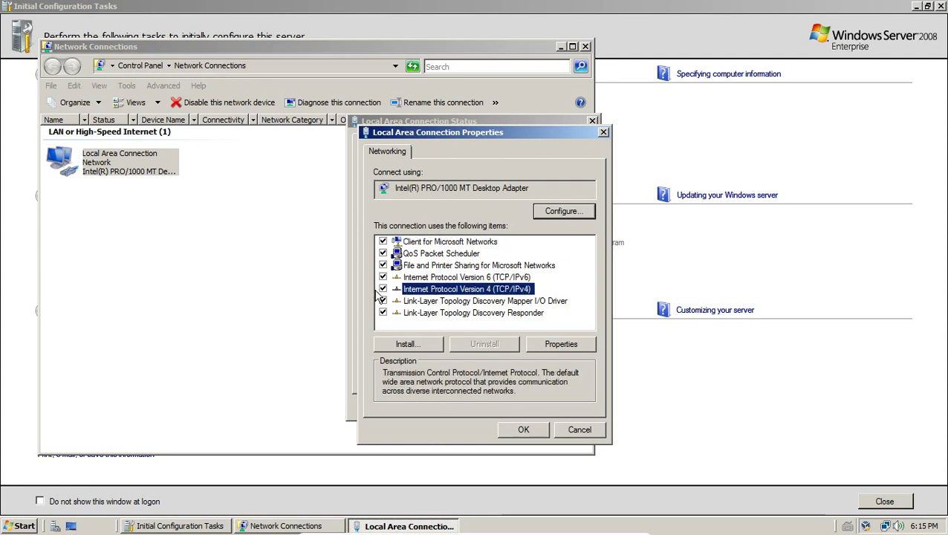
left_click(562, 344)
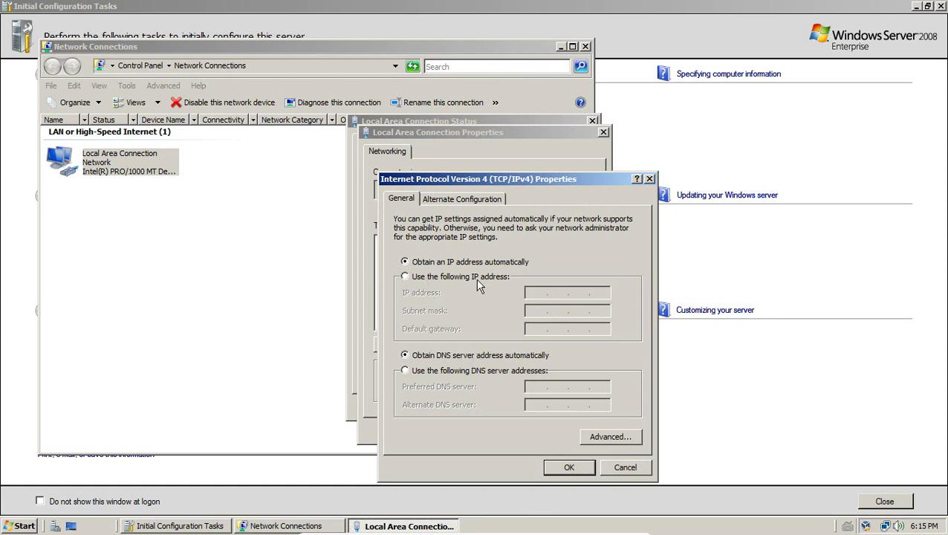
left_click(496, 277)
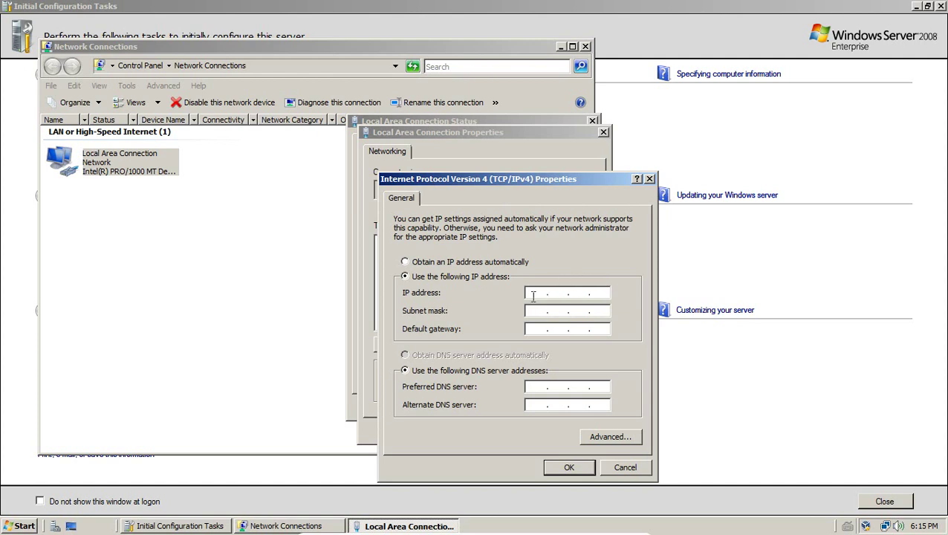
left_click(617, 466)
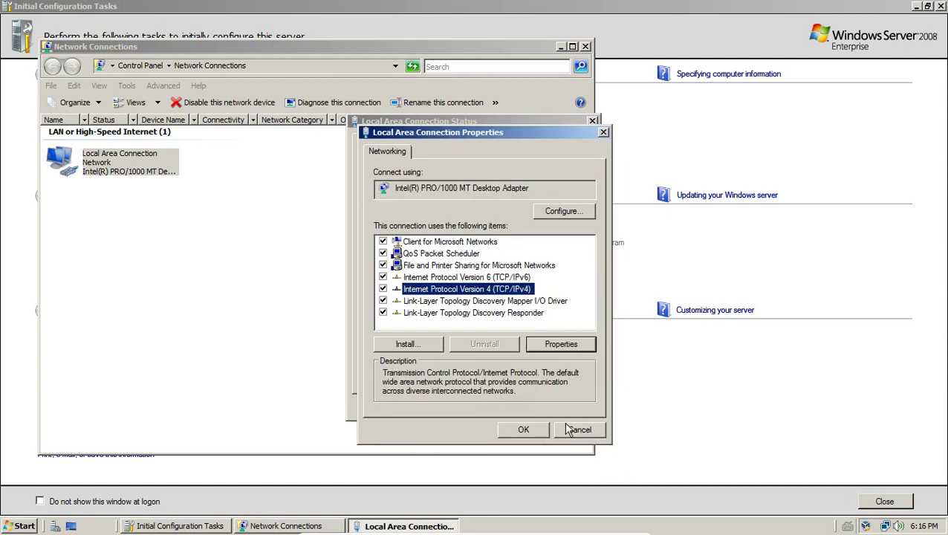
left_click(565, 429)
left_click(551, 405)
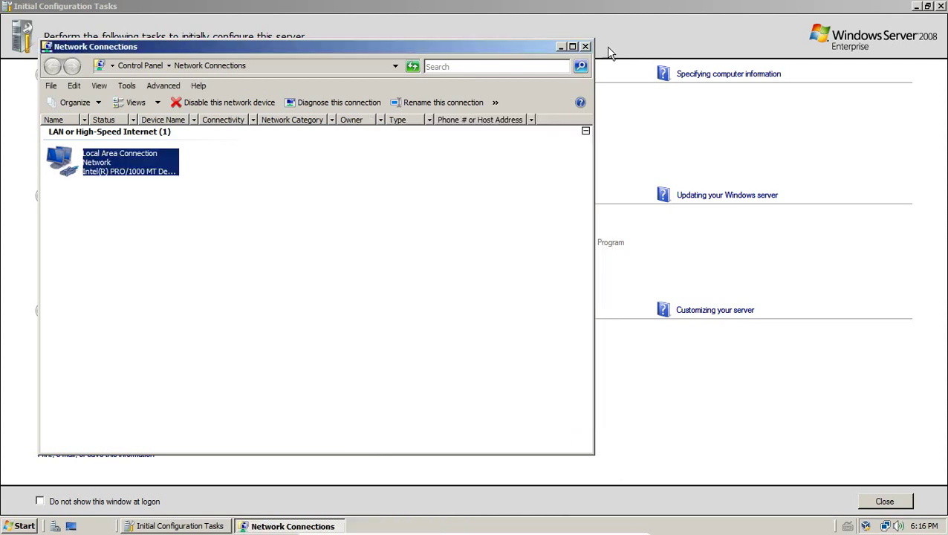
left_click(585, 47)
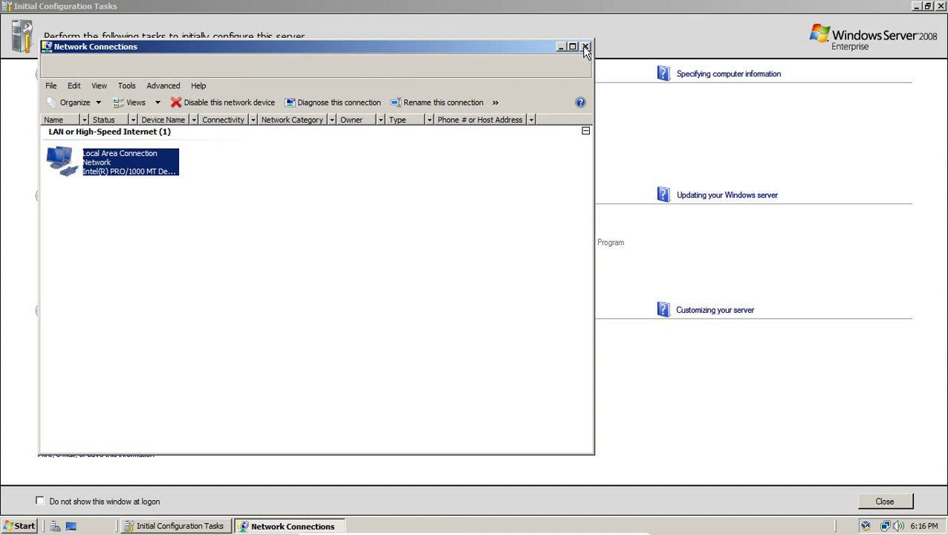
left_click(585, 47)
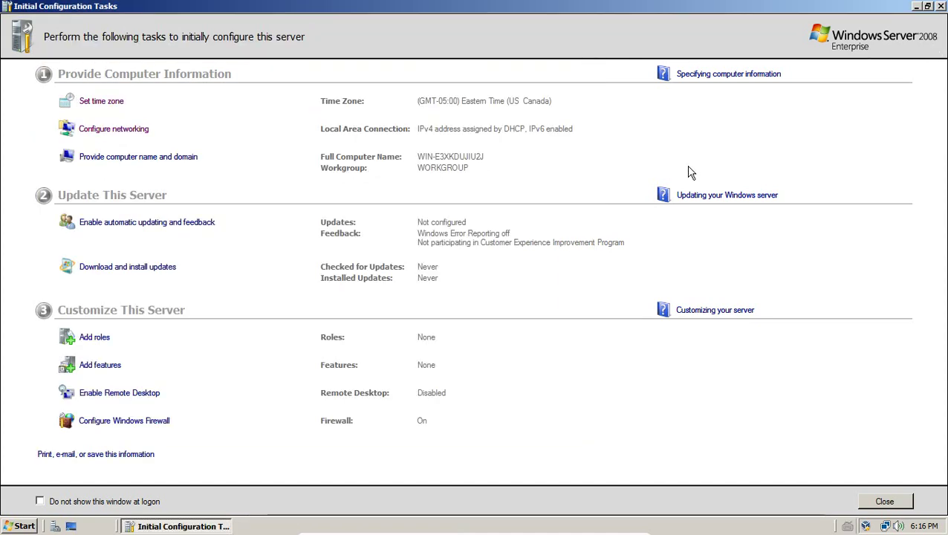
Change the computer name to VirtualBox in the computer name settings
left_click(130, 158)
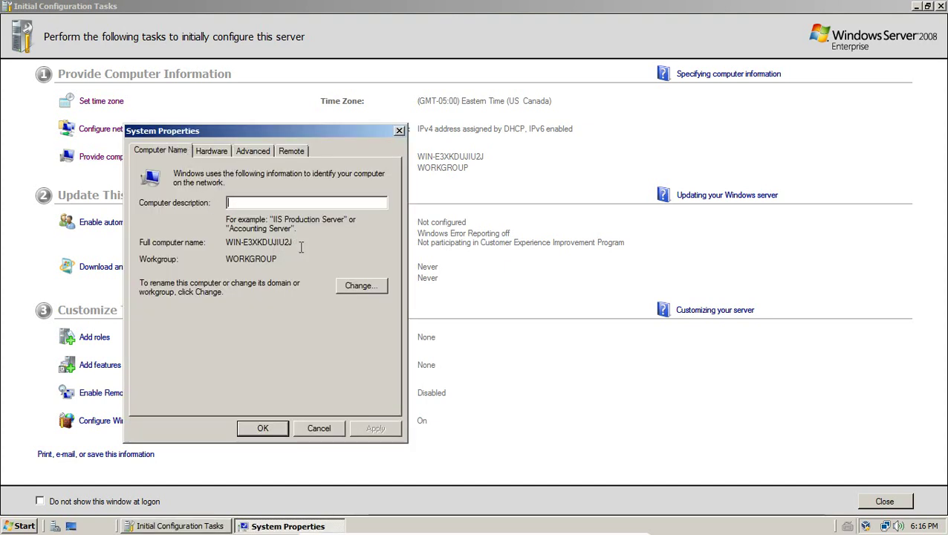
left_click(361, 287)
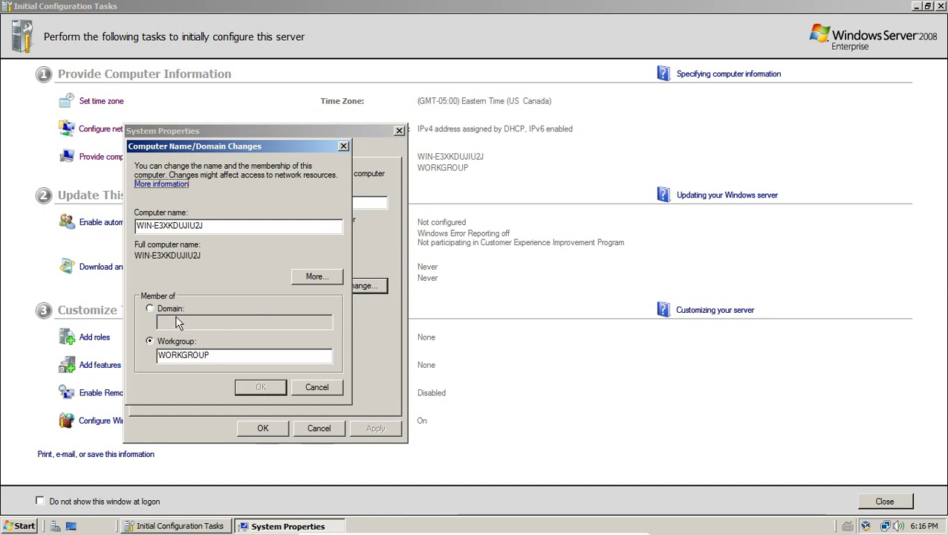
left_click_drag(217, 225, 138, 225)
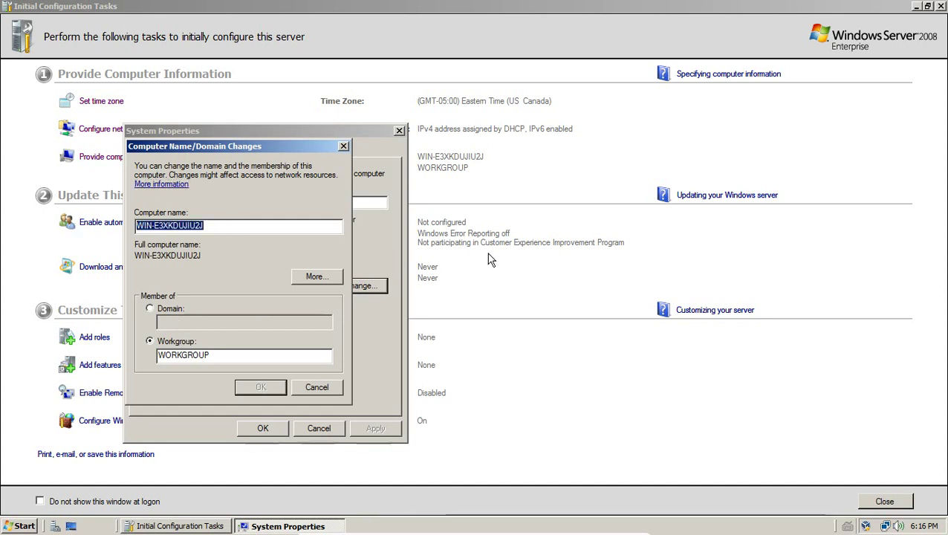
key("Delete")
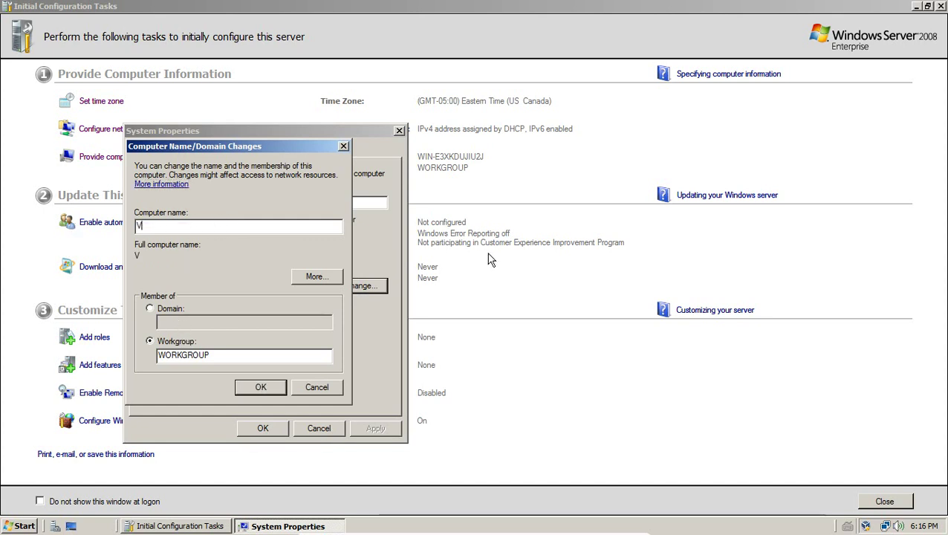
type("VIRTUALBOX")
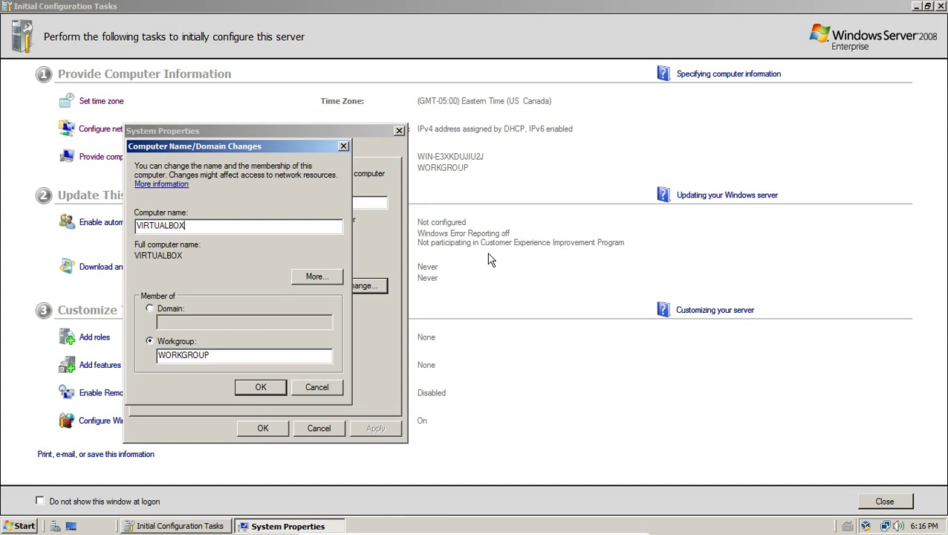
key("BackSpace")
key("BackSpace")
key("BackSpace")
key("BackSpace")
key("BackSpace")
key("BackSpace")
key("BackSpace")
key("BackSpace")
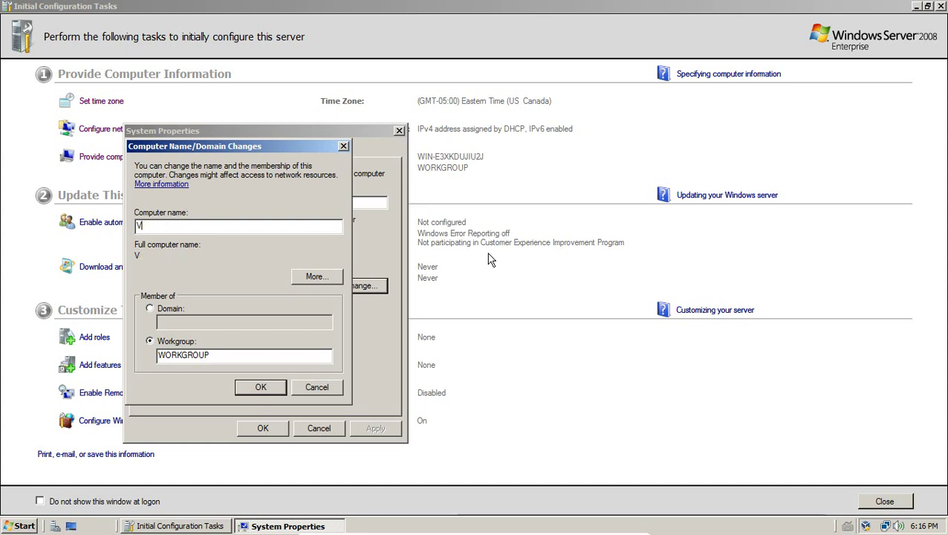
type("irtualBox")
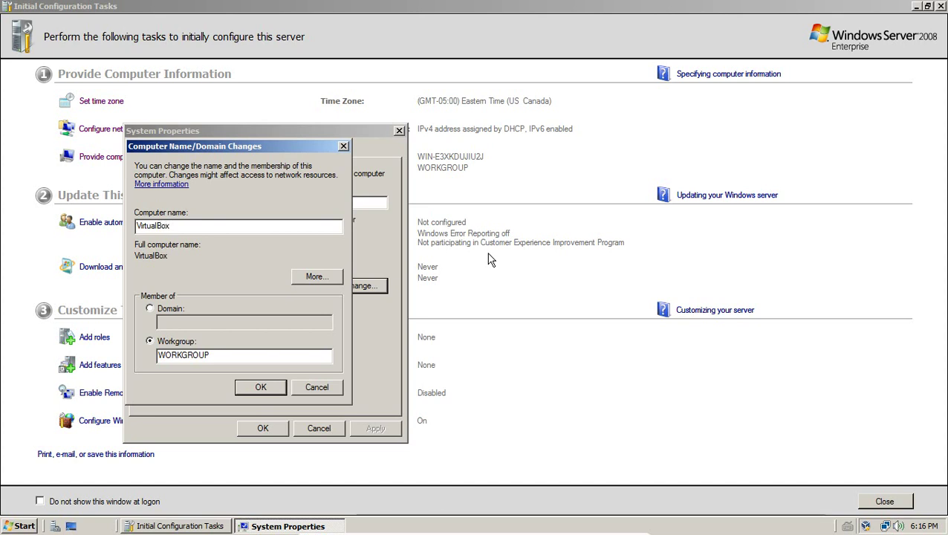
left_click(261, 387)
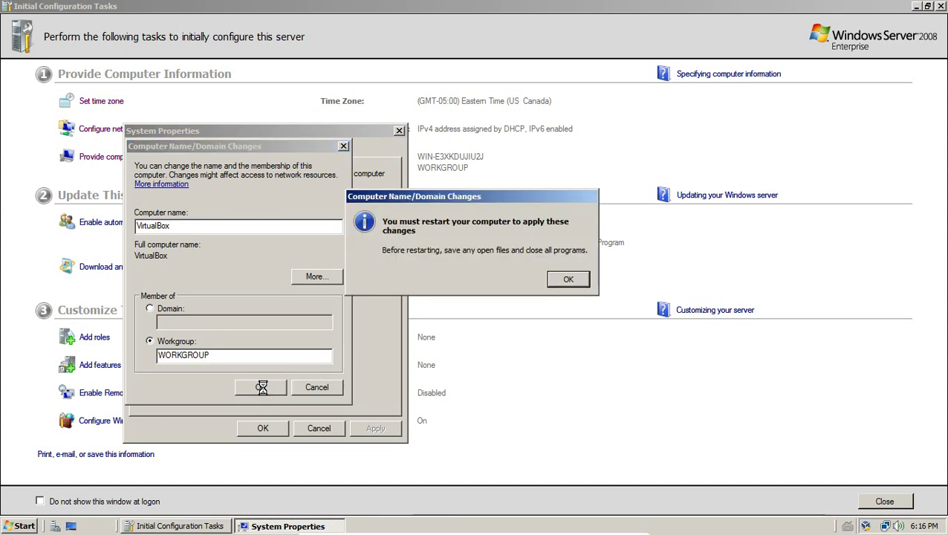
Acknowledge the restart notice, close System Properties and choose Restart Later
left_click(569, 282)
left_click(269, 428)
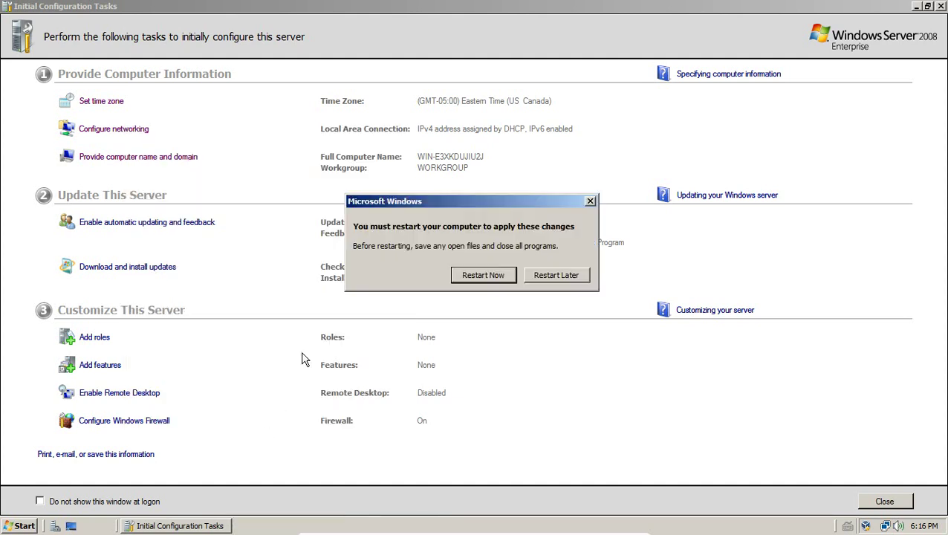
left_click(556, 275)
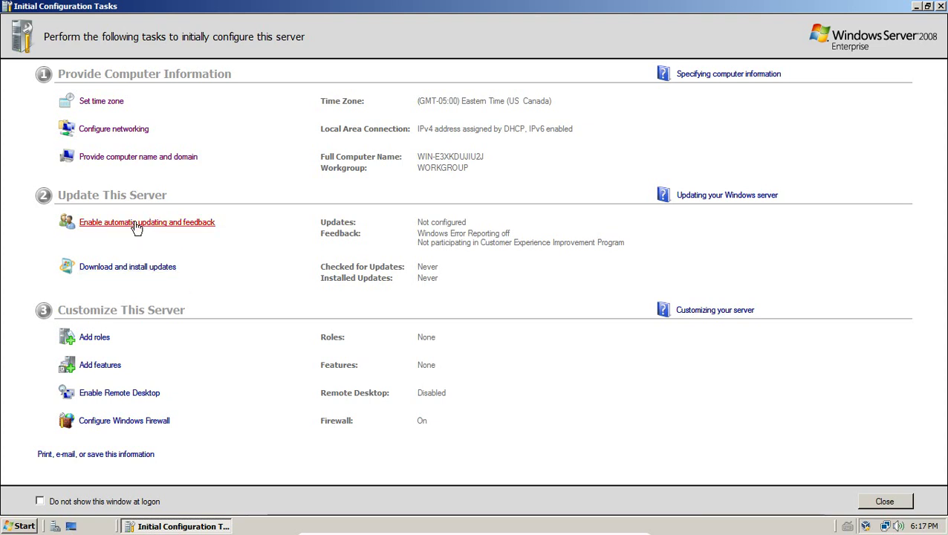
Apply the automatic updating and feedback settings and check Windows Update for available updates
left_click(137, 226)
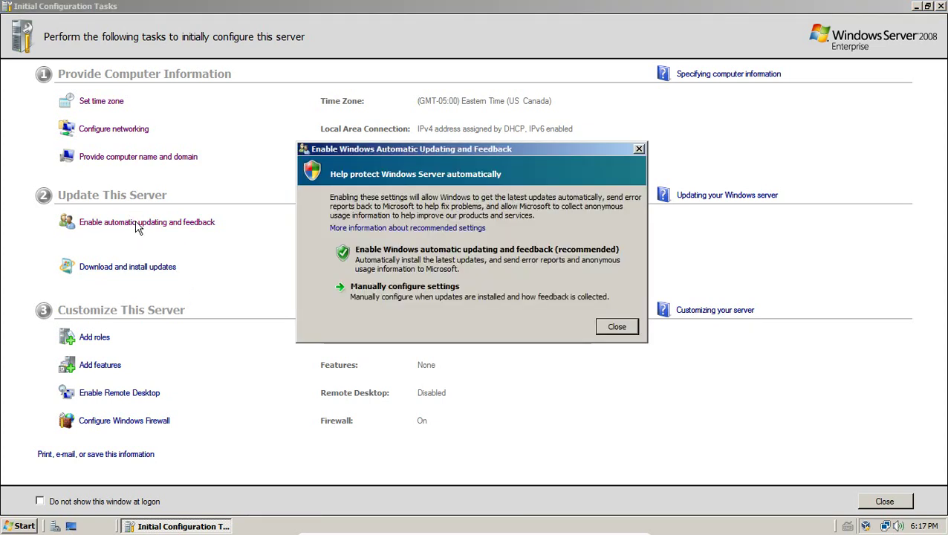
left_click(403, 269)
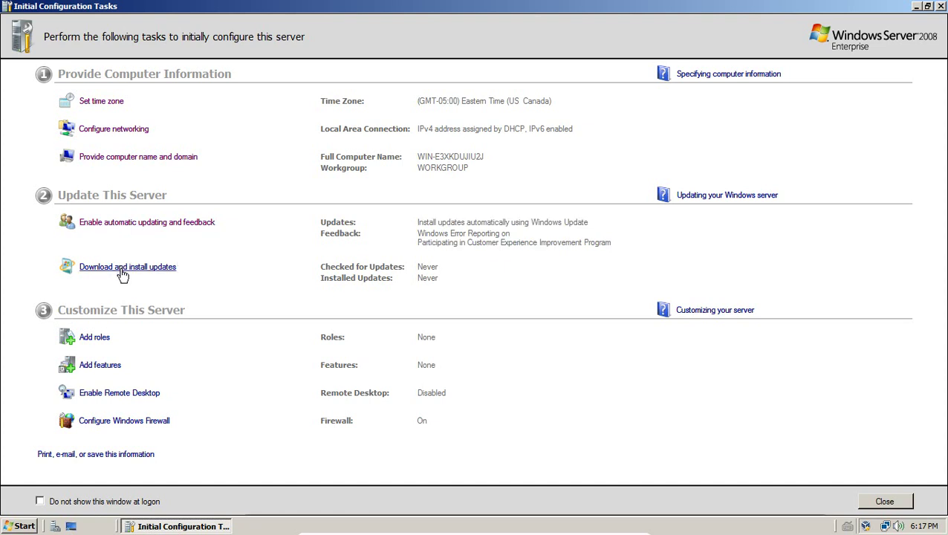
left_click(125, 269)
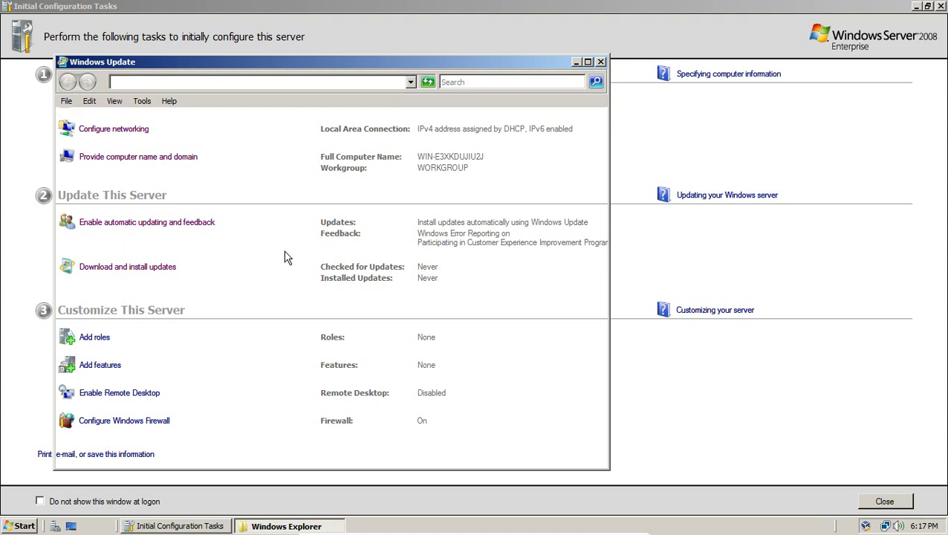
left_click(539, 183)
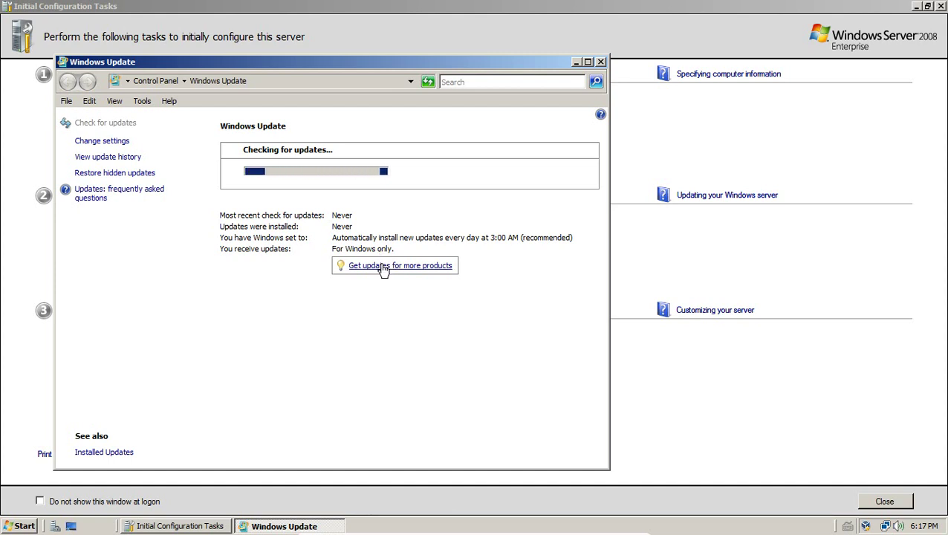
Schedule updates to install every Sunday at 3:00 AM and close Windows Update
left_click(119, 143)
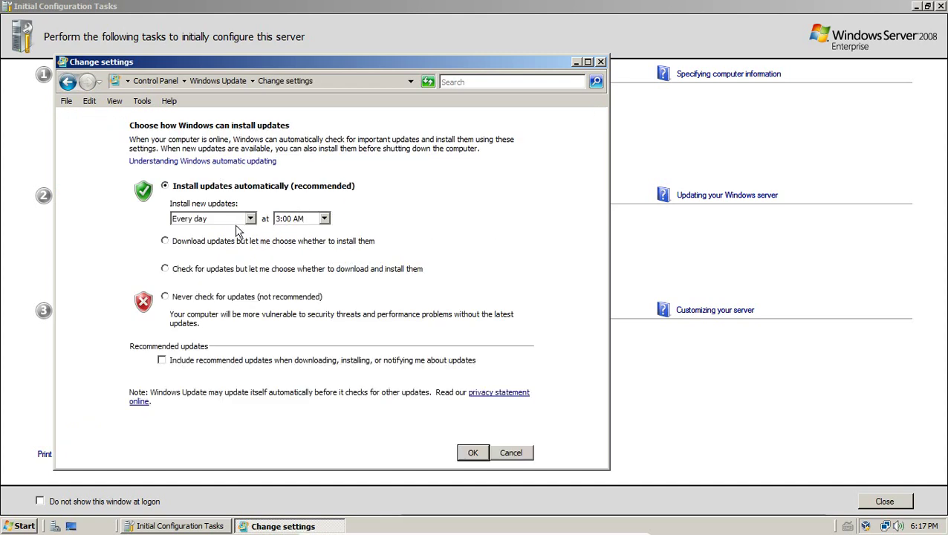
left_click(221, 218)
left_click(219, 241)
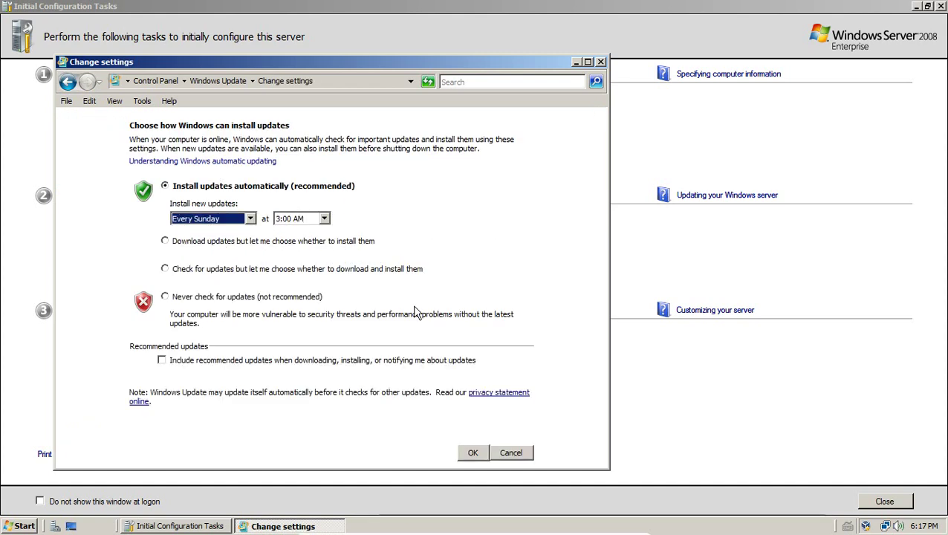
left_click(475, 455)
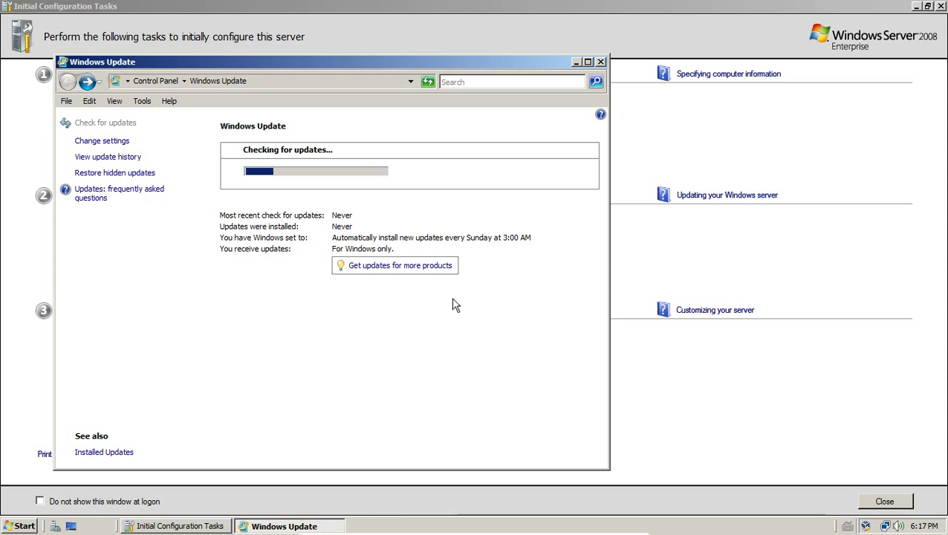
left_click(602, 62)
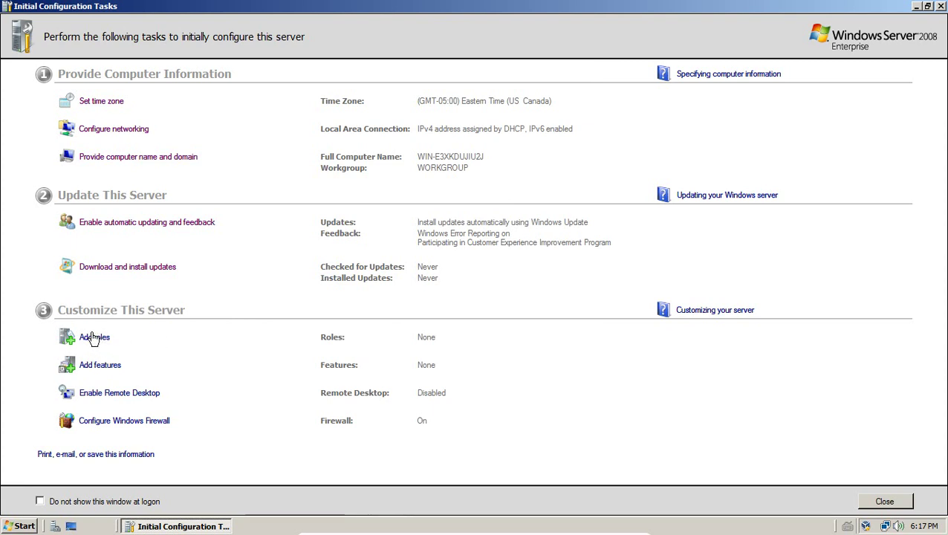
Close Initial Configuration Tasks and run ipconfig and ipconfig /all in a Command Prompt to confirm IPv4 10.0.2.15
left_click(940, 7)
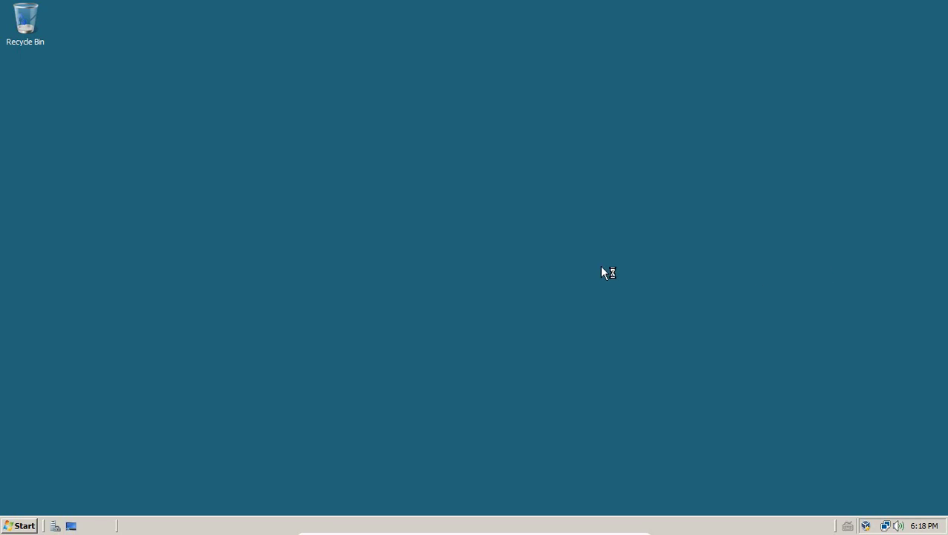
left_click(19, 525)
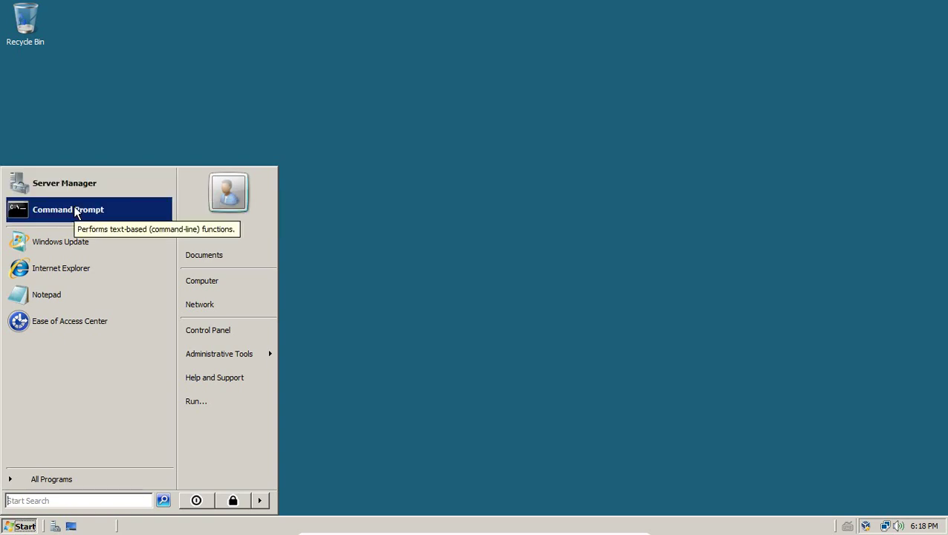
left_click(77, 214)
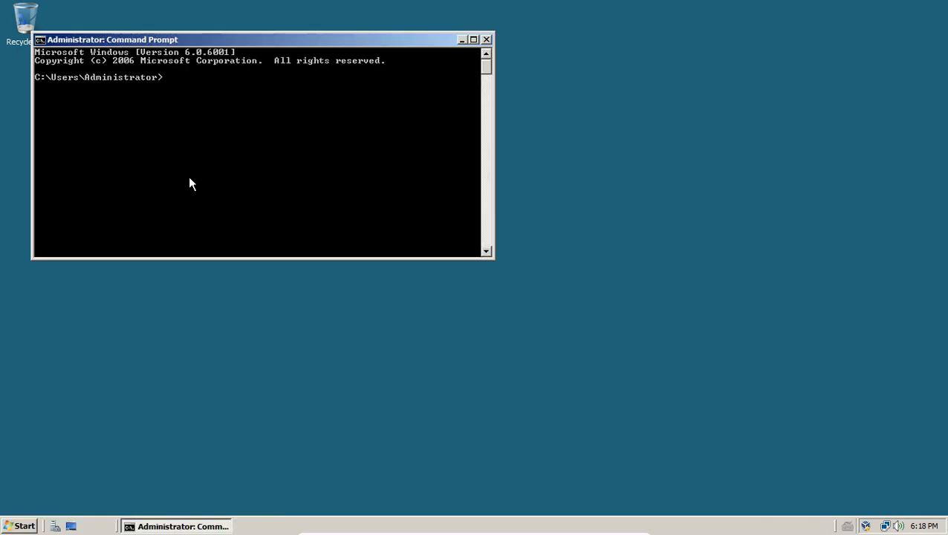
type("ipconfig")
key("Return")
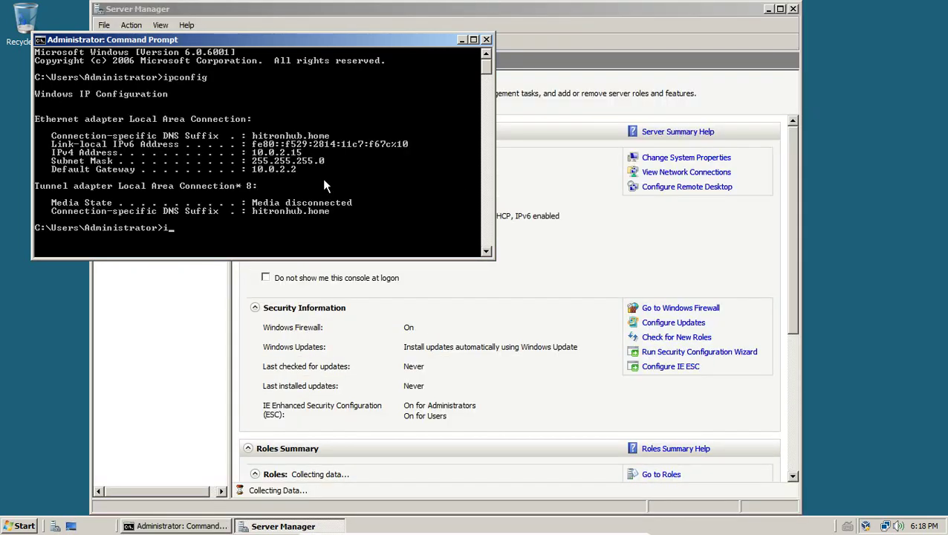
type("ipco")
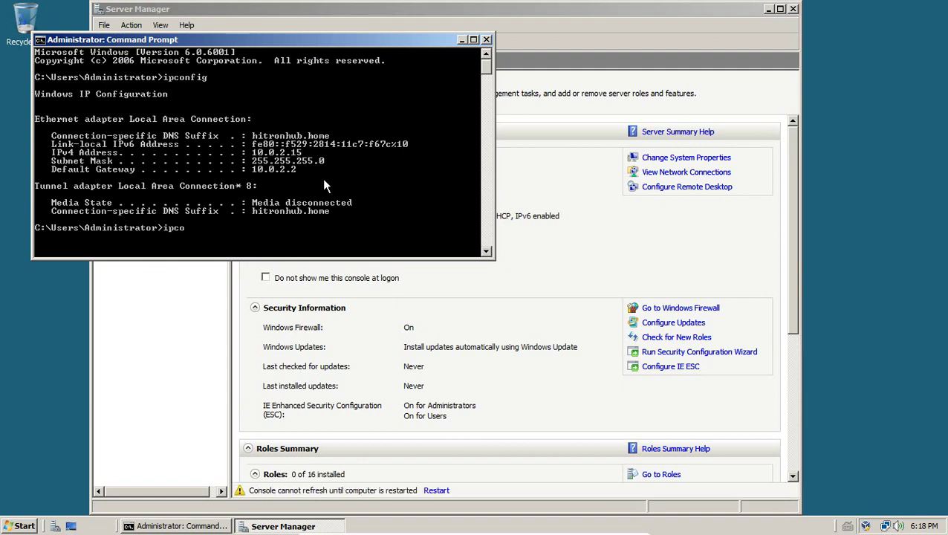
type("nfig /all")
key("Return")
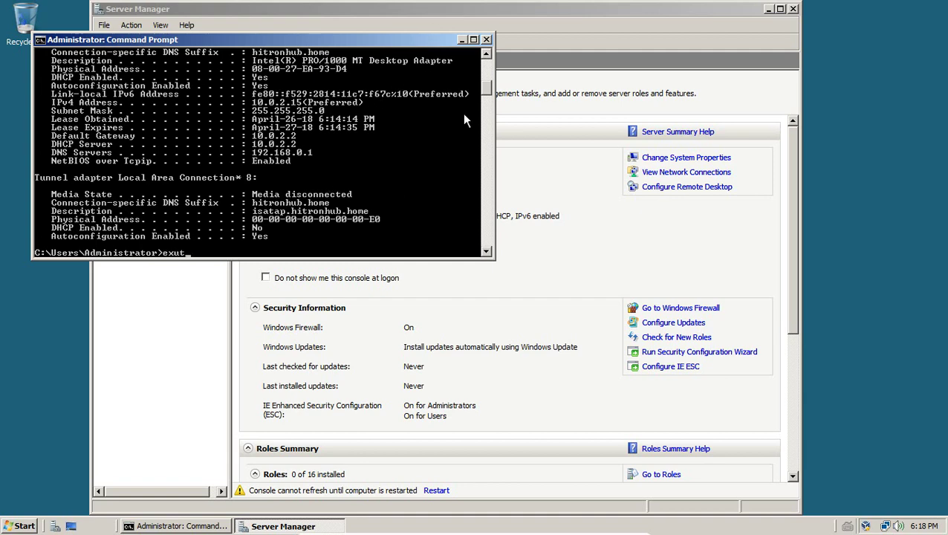
Exit the Command Prompt and close Server Manager, leaving the empty desktop
type("exit")
key("Return")
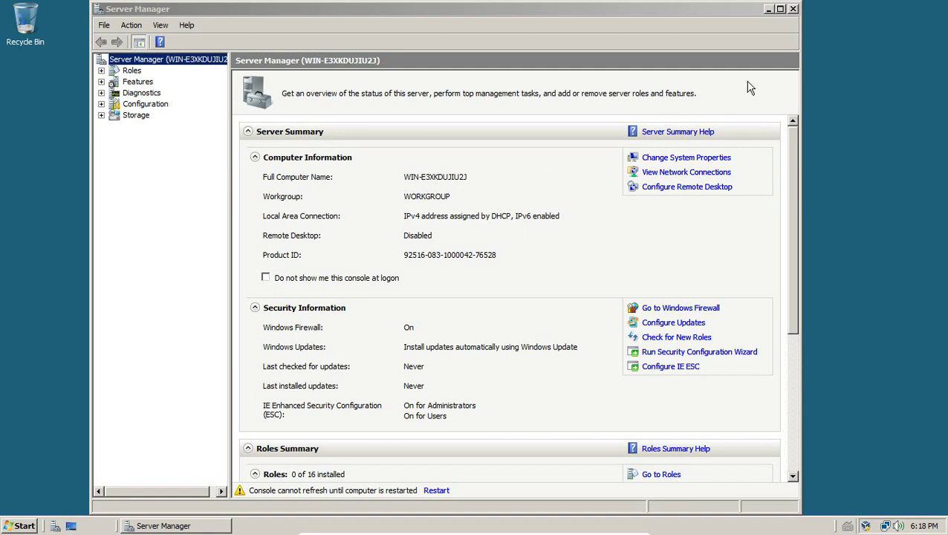
left_click(780, 10)
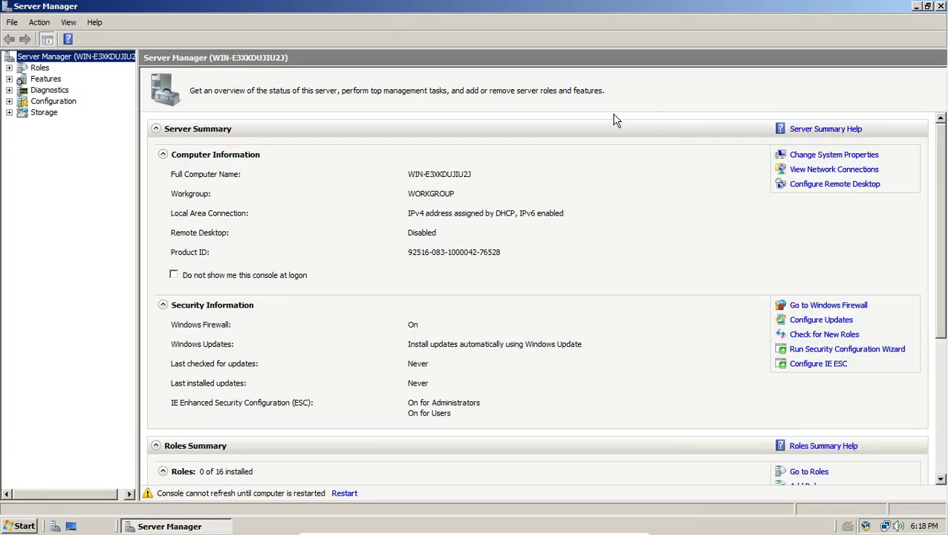
left_click(940, 7)
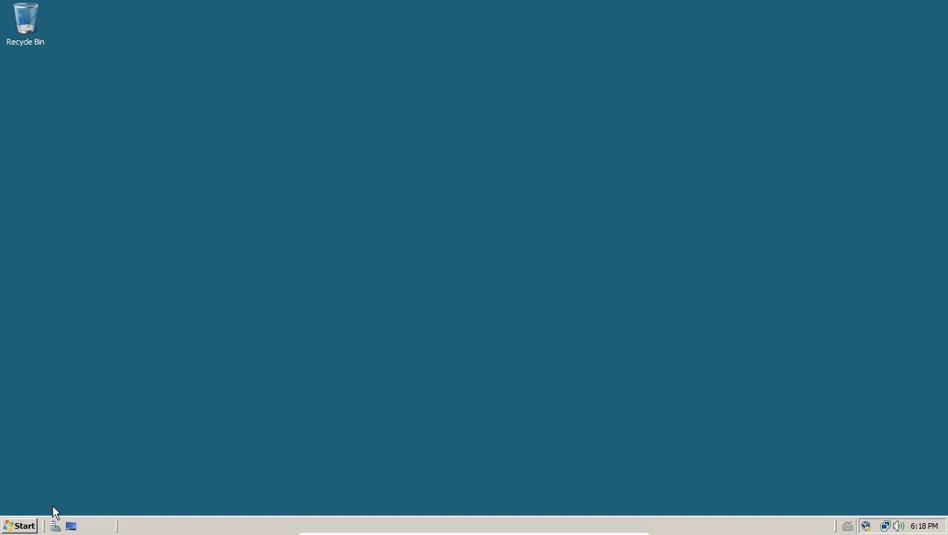
key("super")
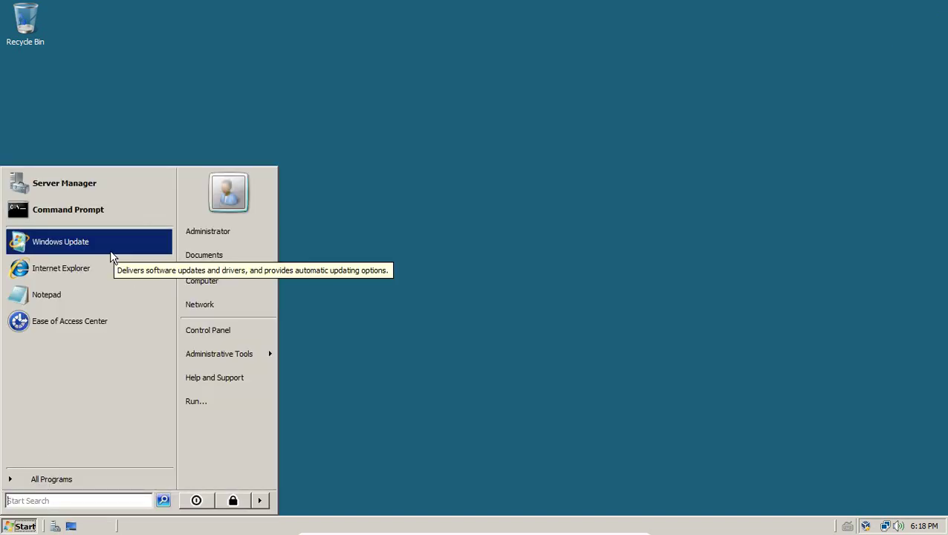
left_click(110, 251)
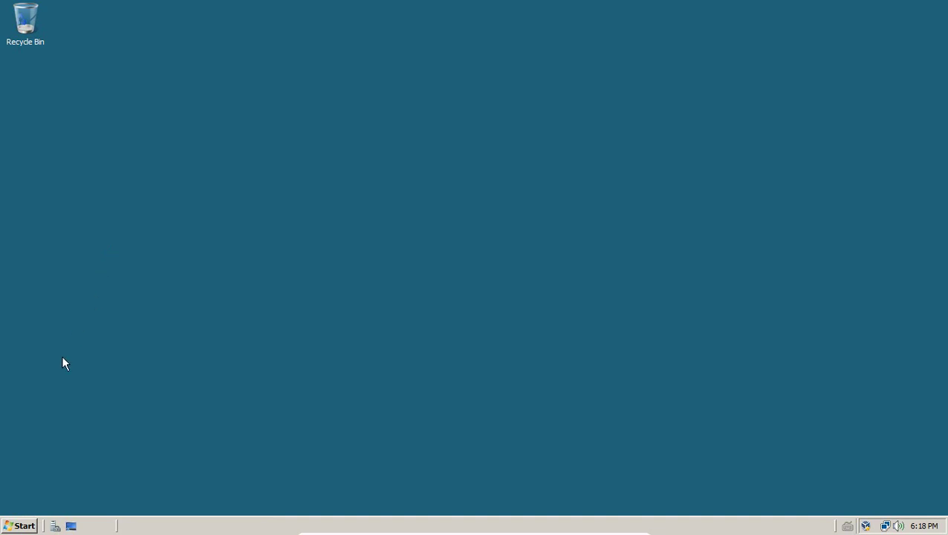
left_click(17, 526)
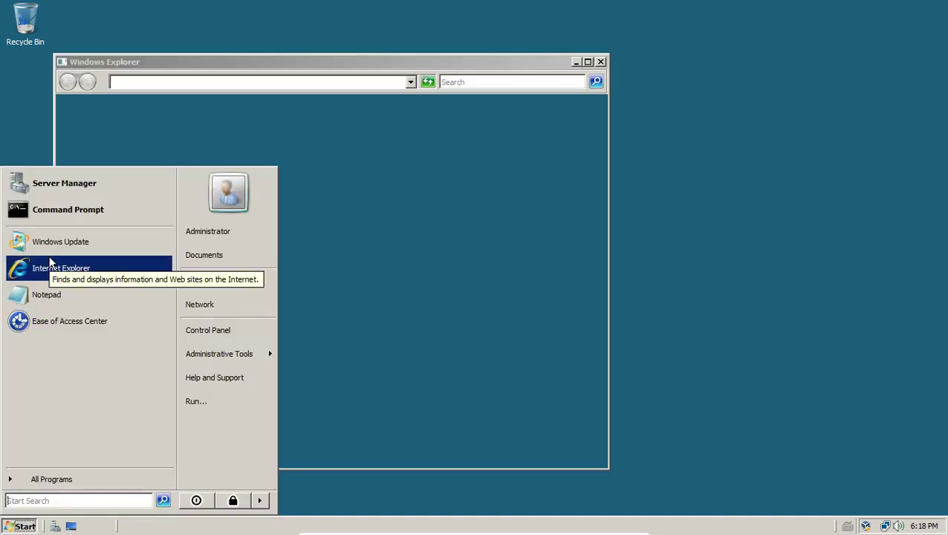
left_click(51, 262)
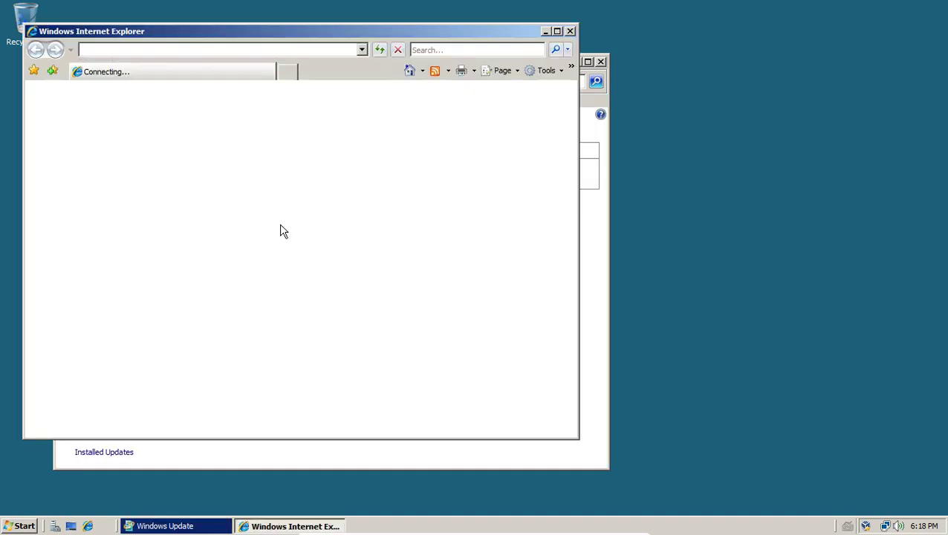
left_click(575, 452)
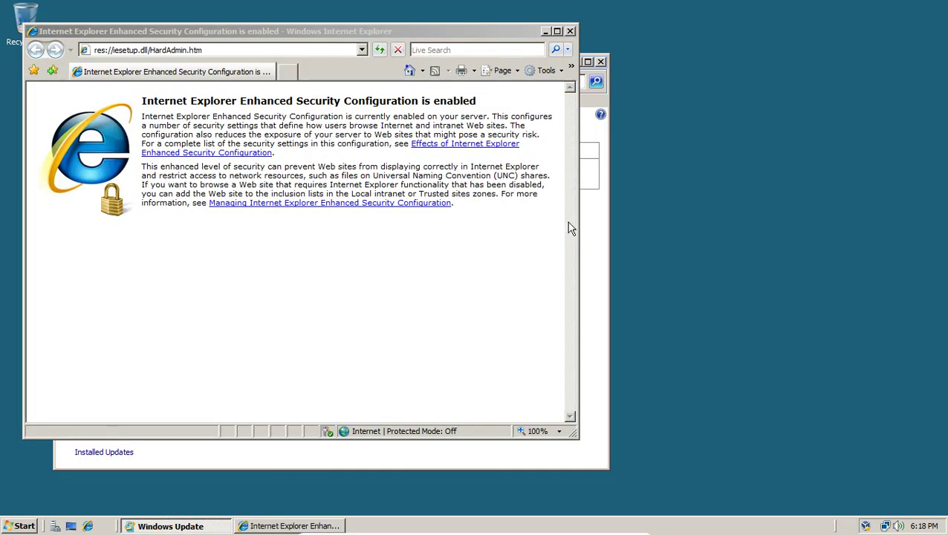
left_click(600, 61)
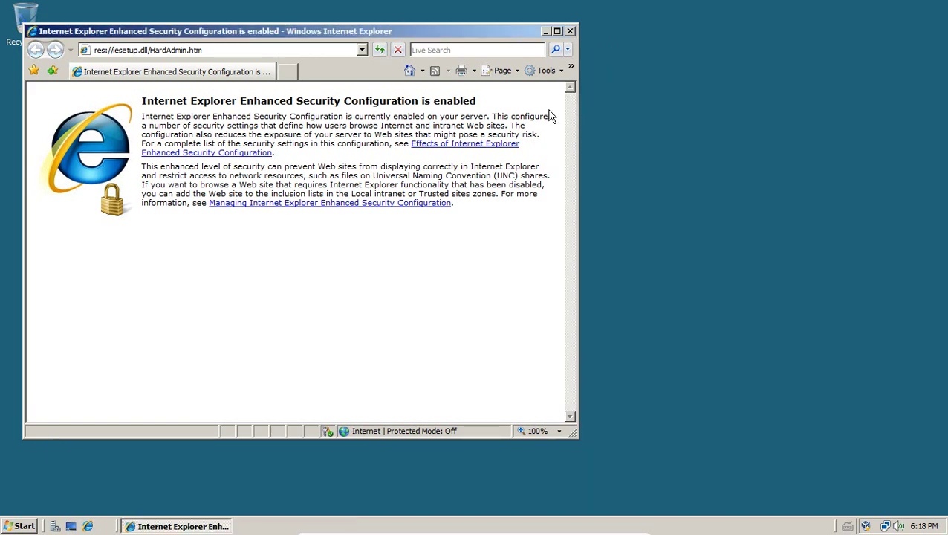
left_click_drag(350, 32, 395, 34)
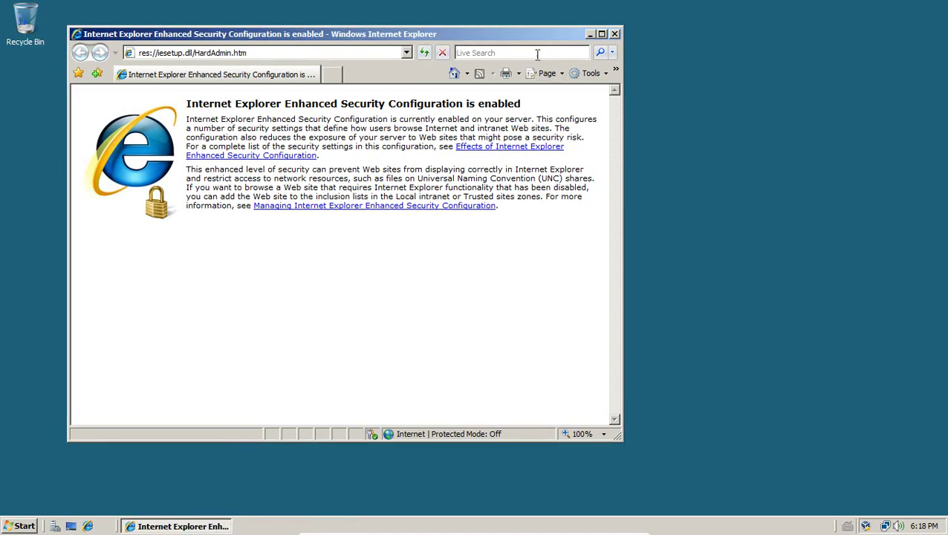
left_click(615, 34)
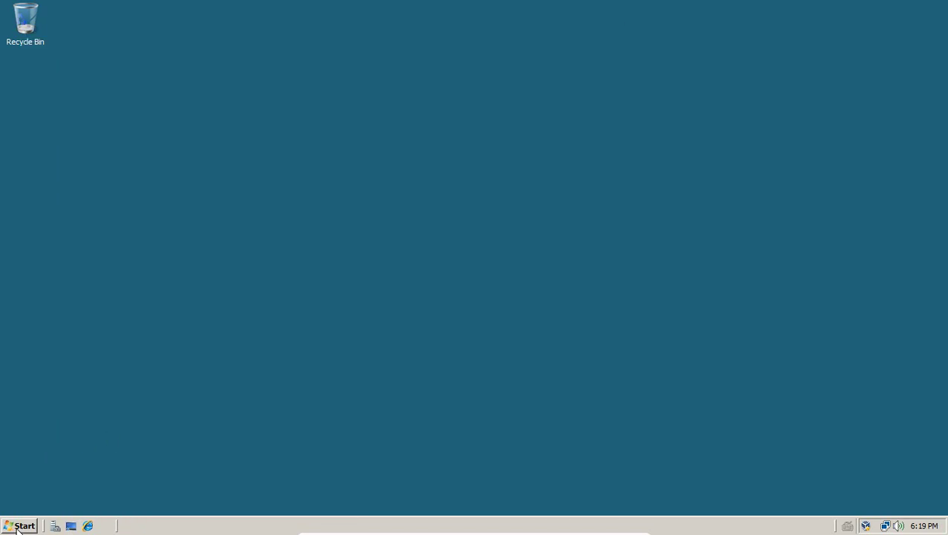
left_click(18, 526)
left_click(88, 290)
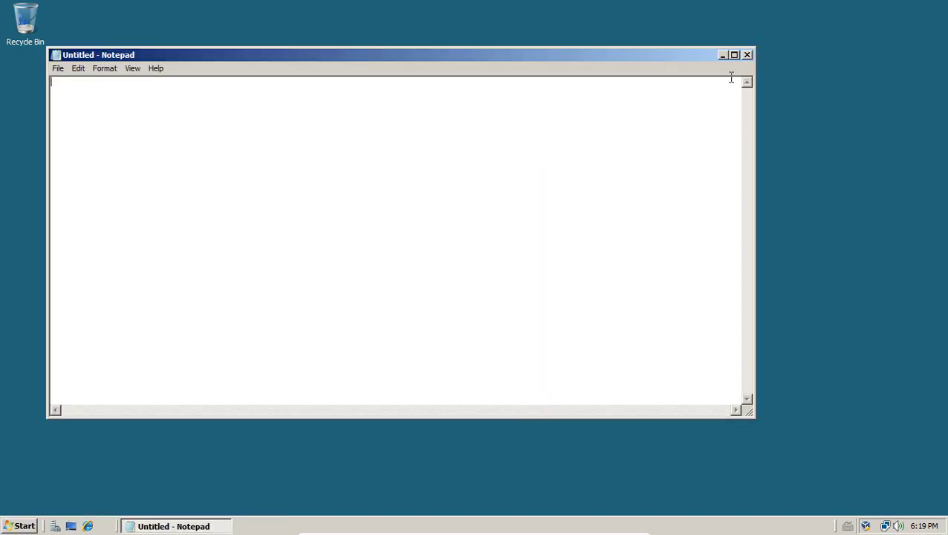
left_click(747, 56)
left_click(22, 526)
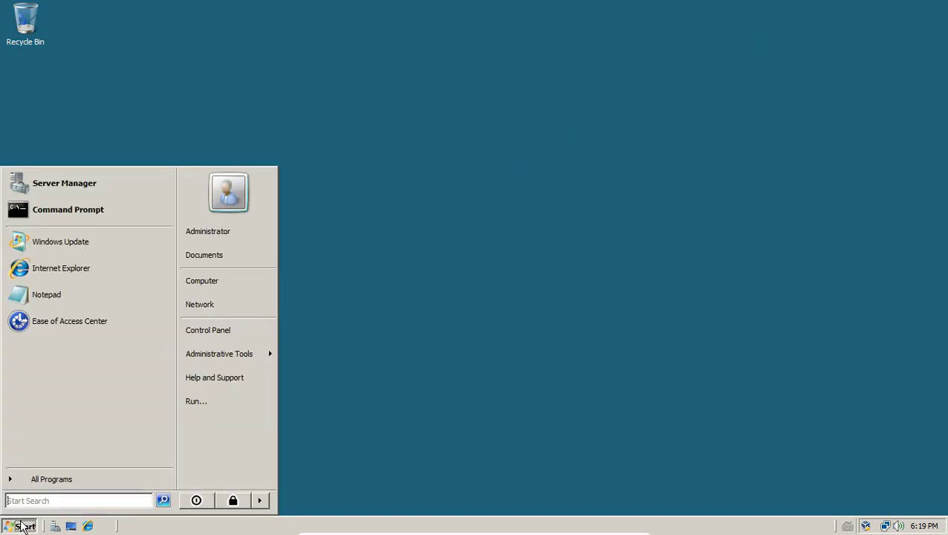
left_click(44, 322)
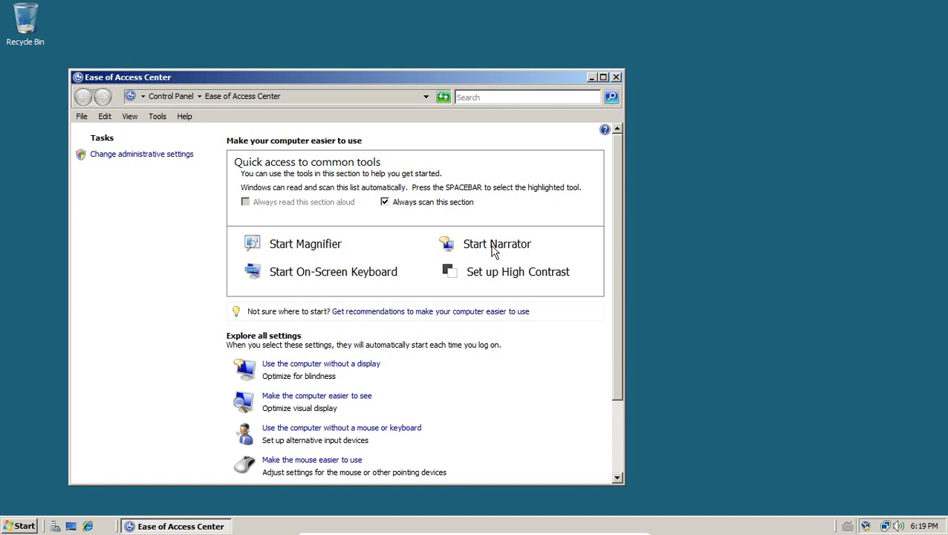
left_click(615, 77)
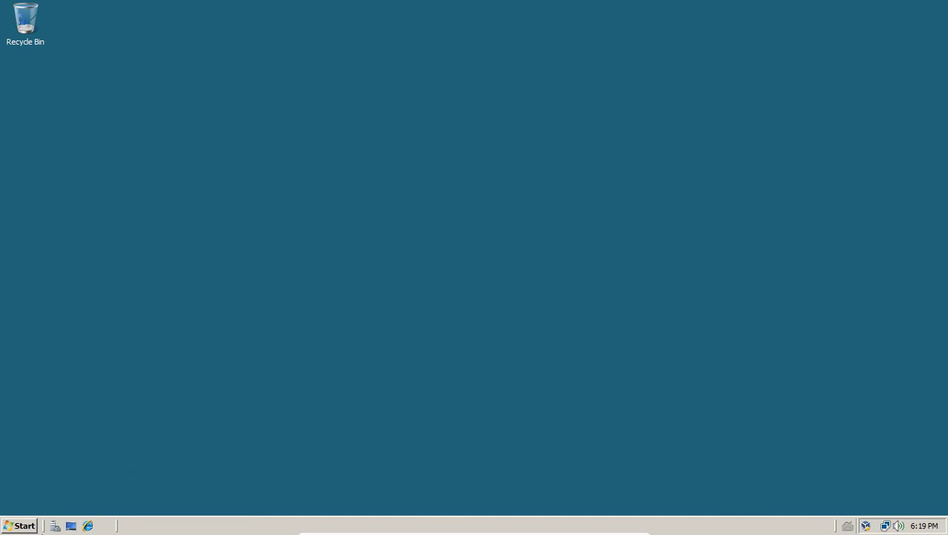
Restart from the Start menu, choosing Operating System: Reconfiguration (Planned) as the shutdown reason
left_click(14, 525)
left_click(260, 502)
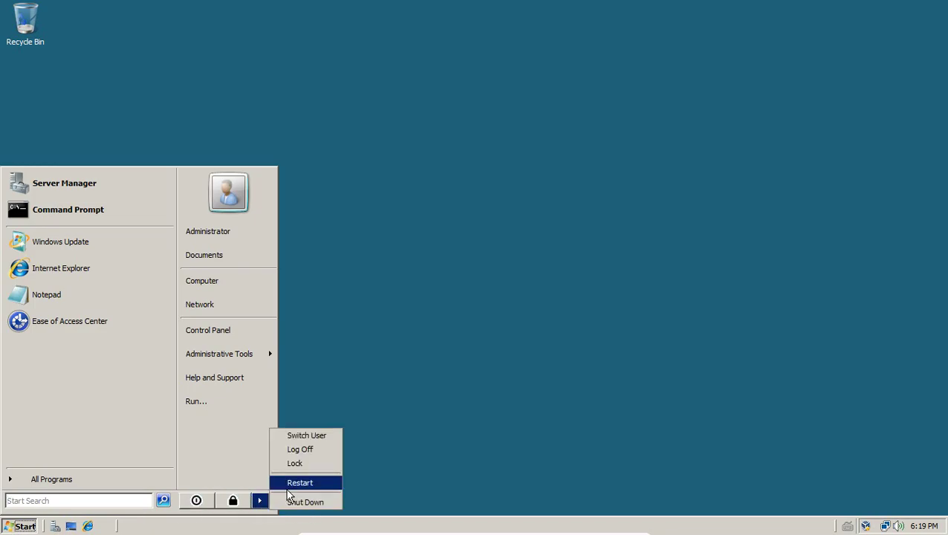
left_click(298, 484)
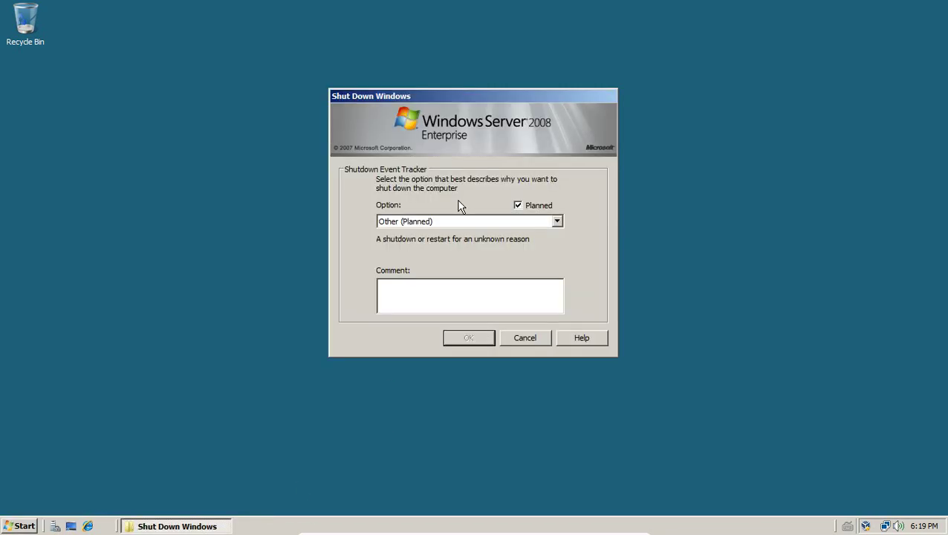
left_click(405, 226)
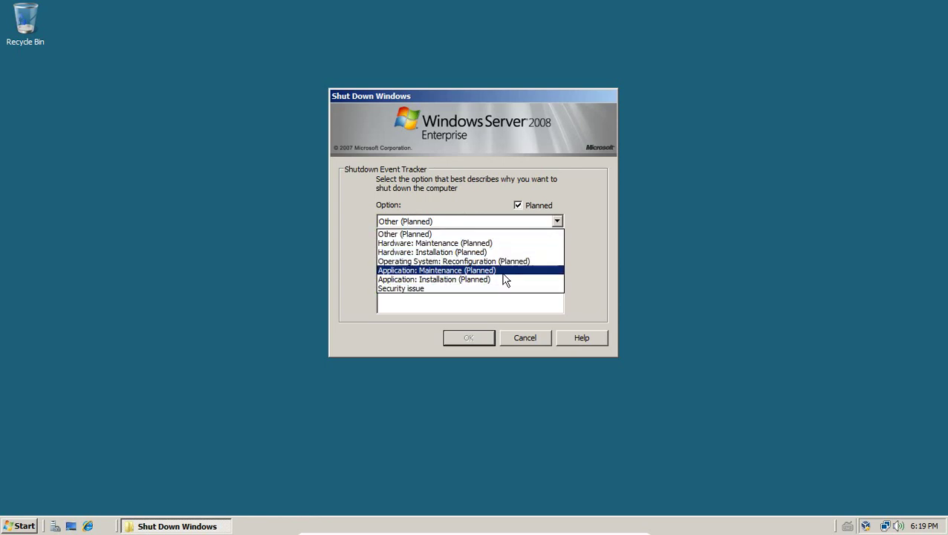
left_click(454, 261)
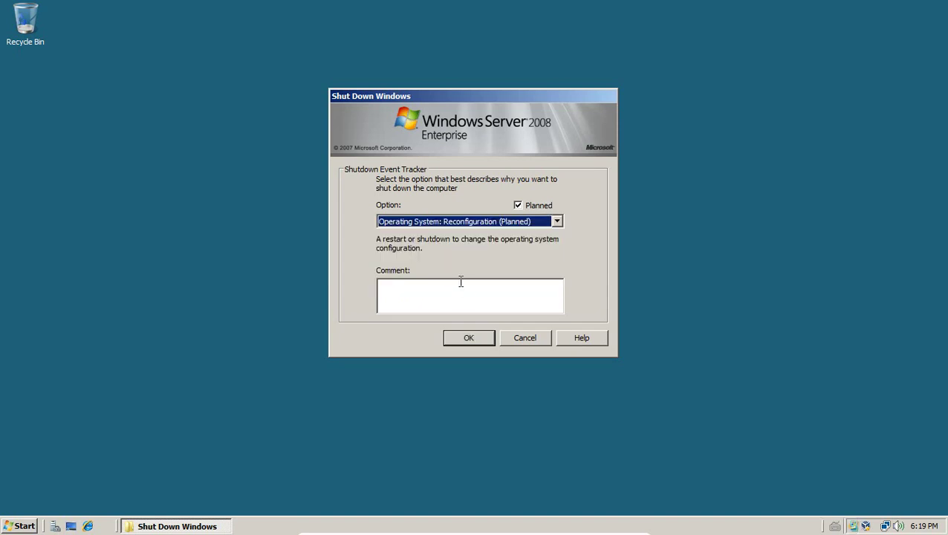
left_click(469, 337)
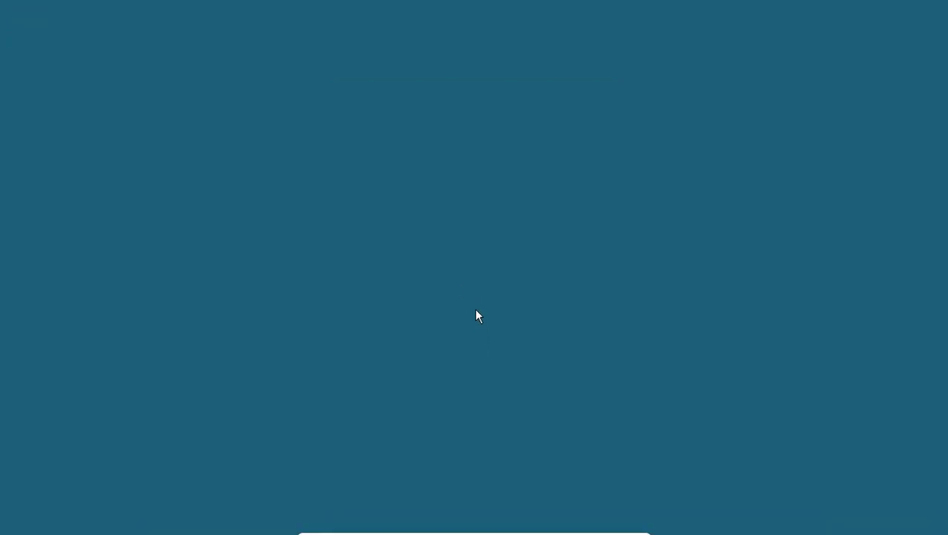